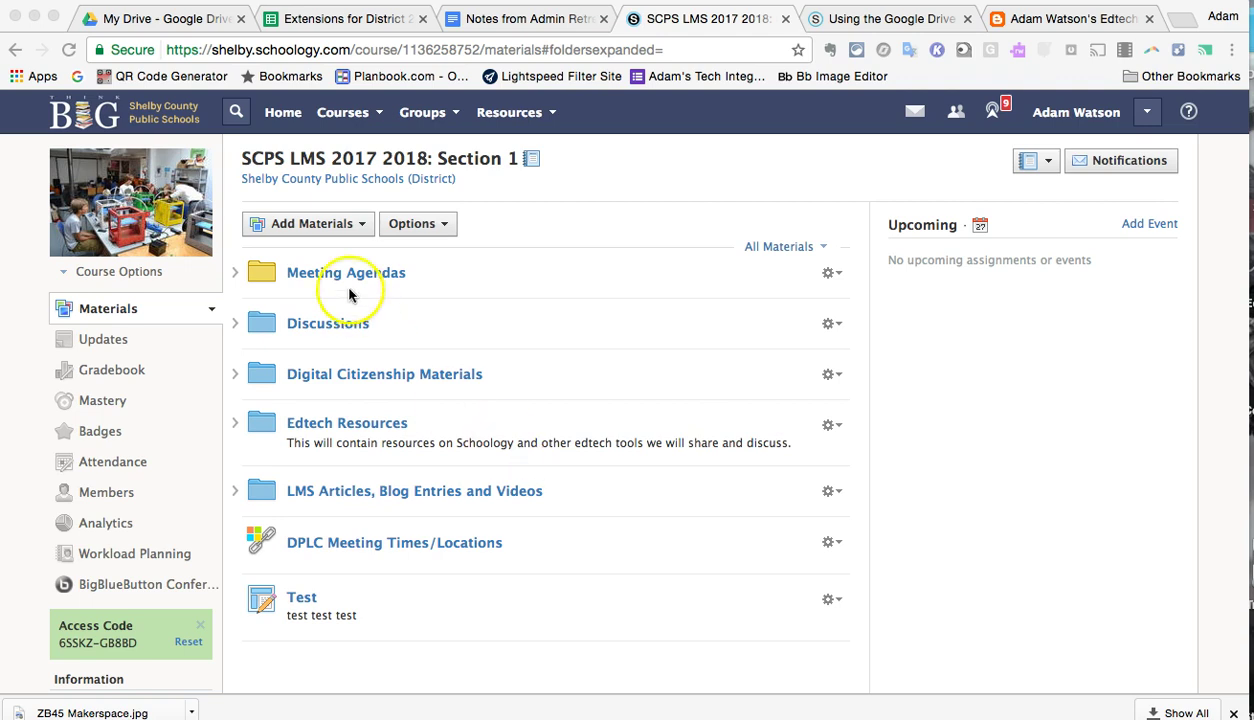
pyautogui.click(362, 225)
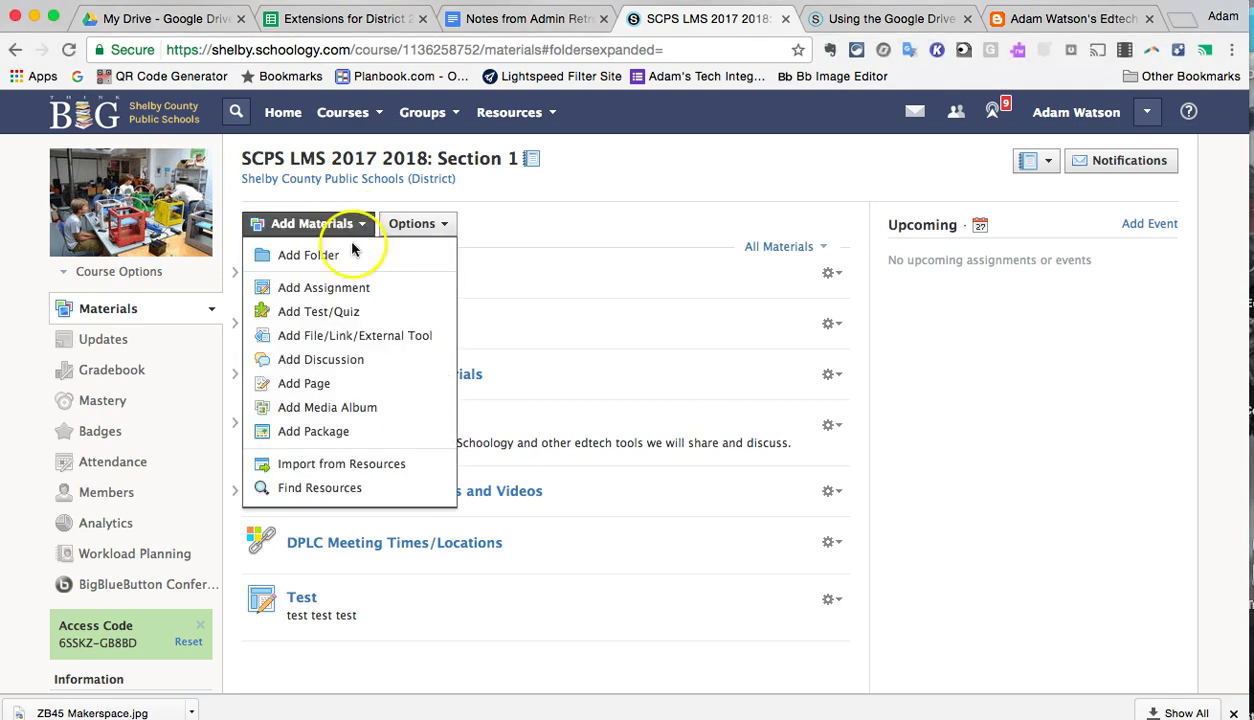
pyautogui.click(340, 285)
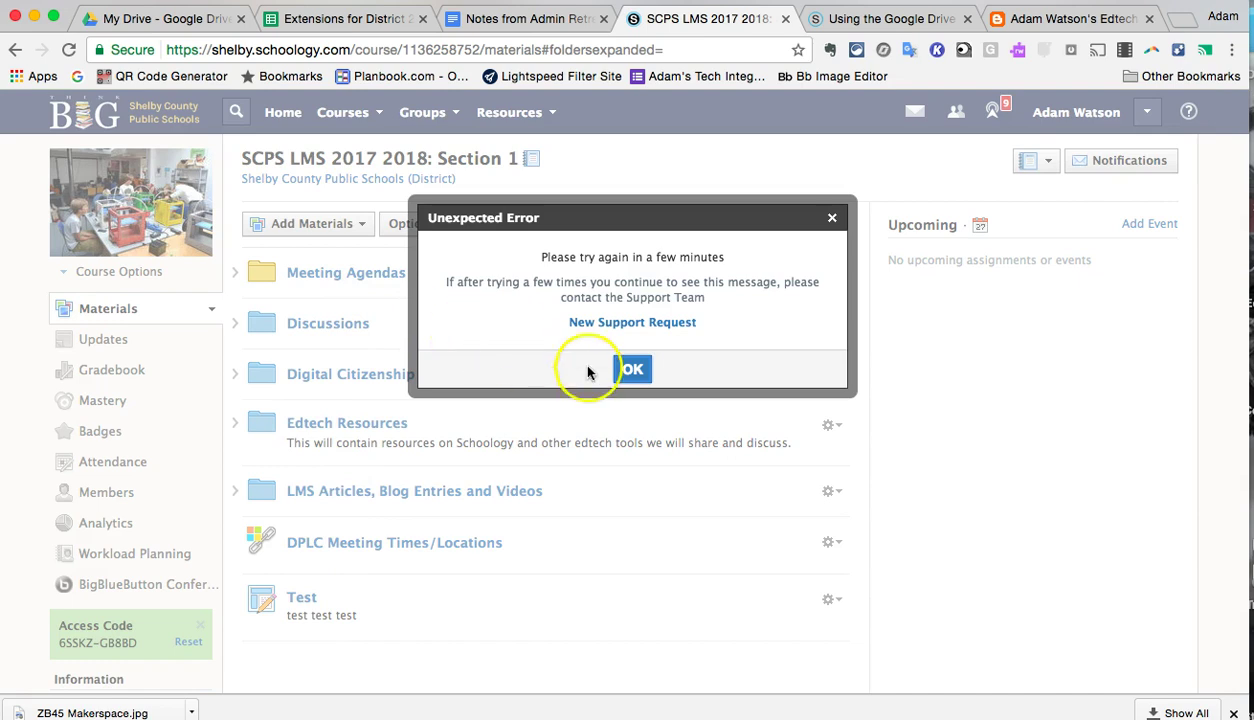
pyautogui.click(630, 369)
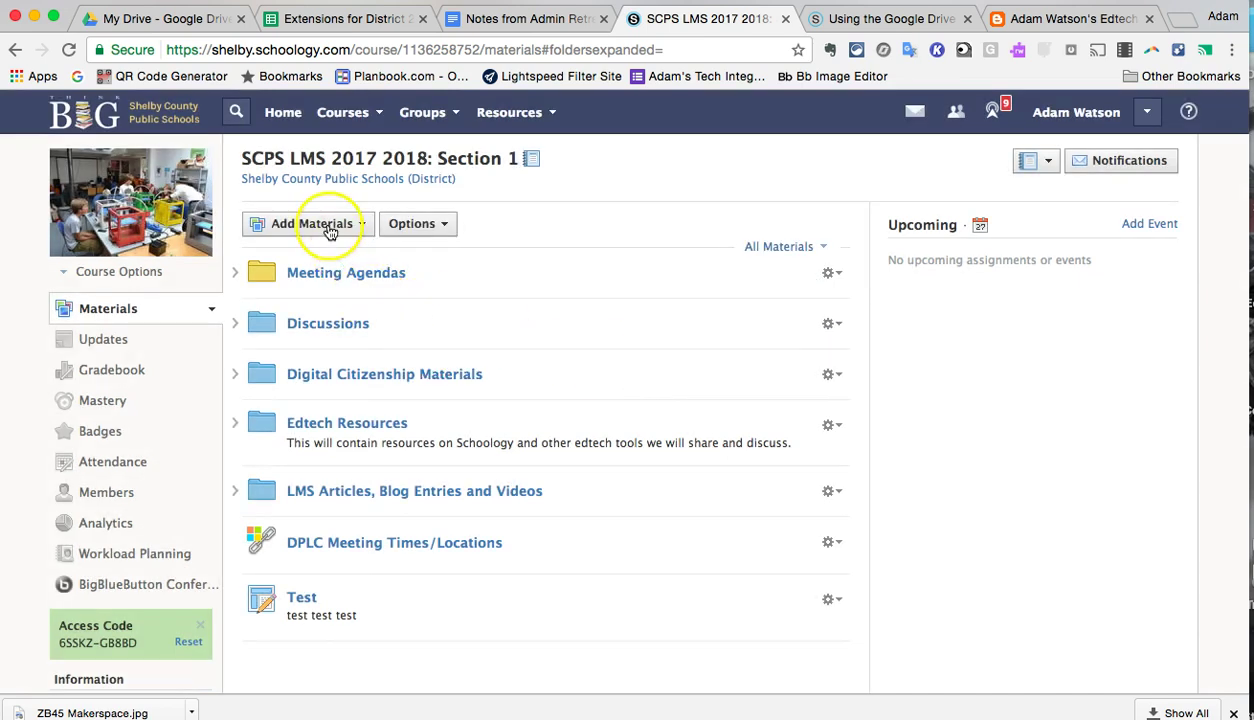
# - Start a new assignment named "test test" with the description "test" and the Formative category
pyautogui.click(366, 231)
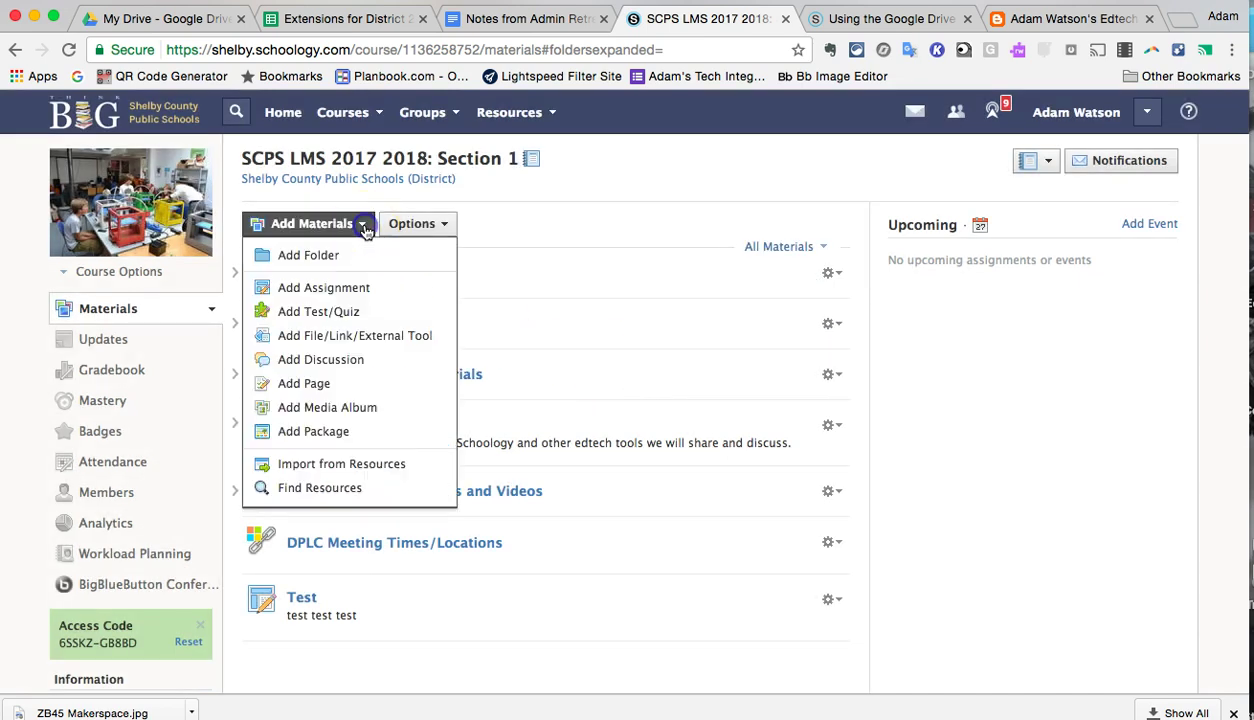
pyautogui.click(341, 284)
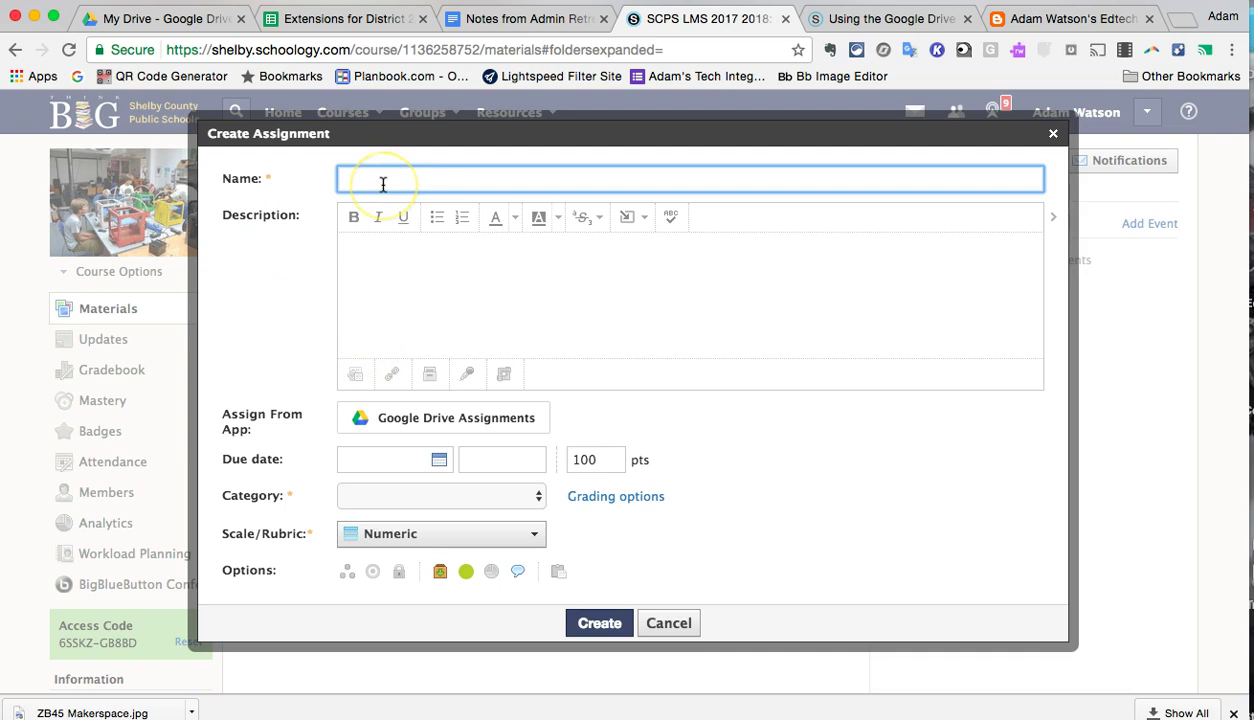
pyautogui.write('test test')
pyautogui.click(405, 292)
pyautogui.write('test')
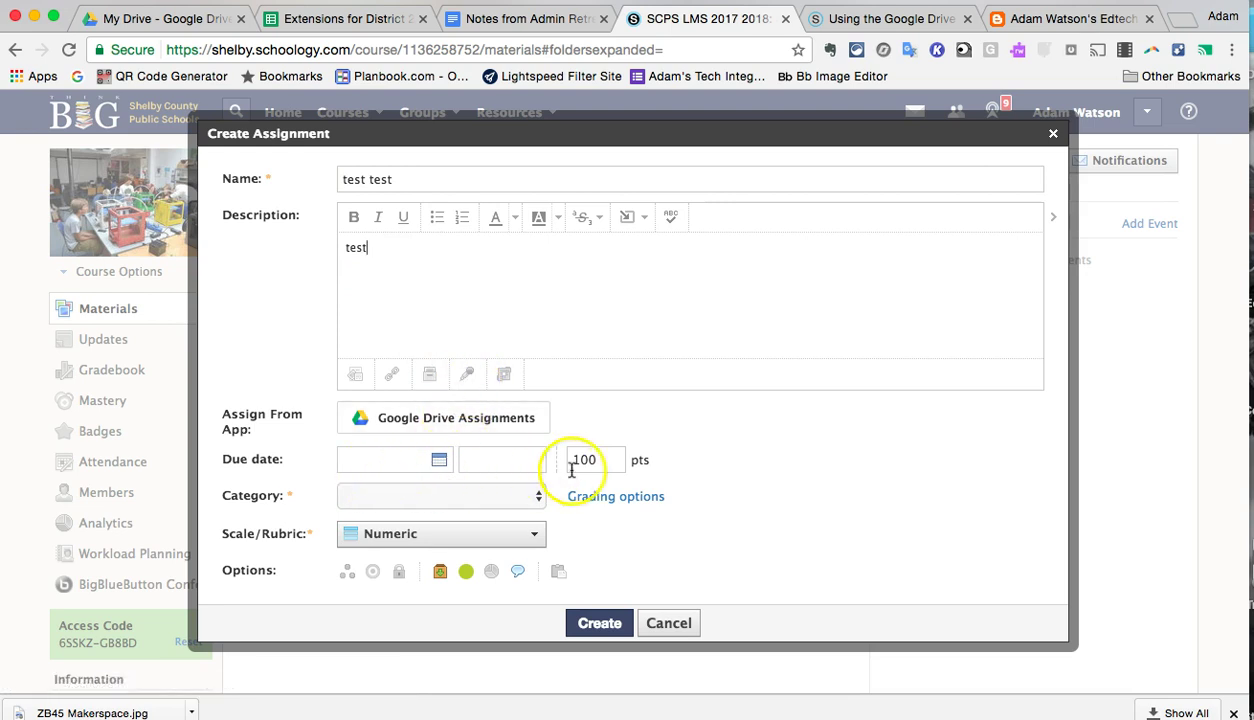
pyautogui.click(435, 505)
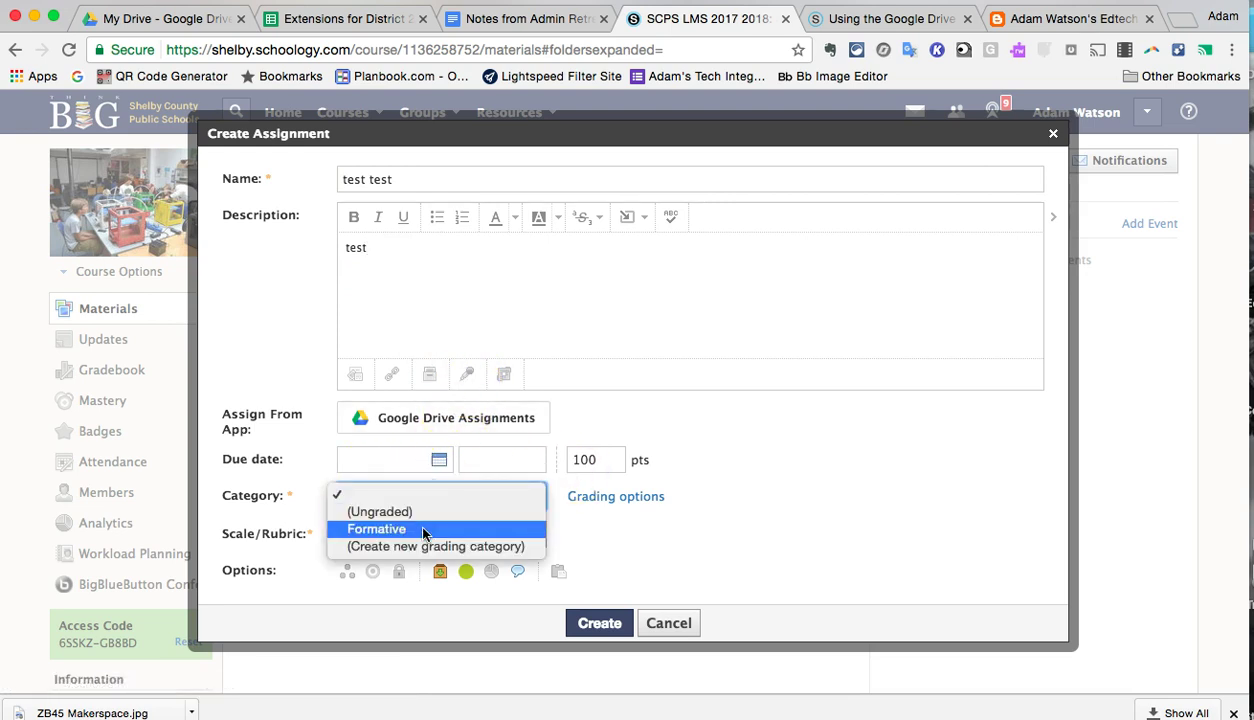
pyautogui.click(423, 533)
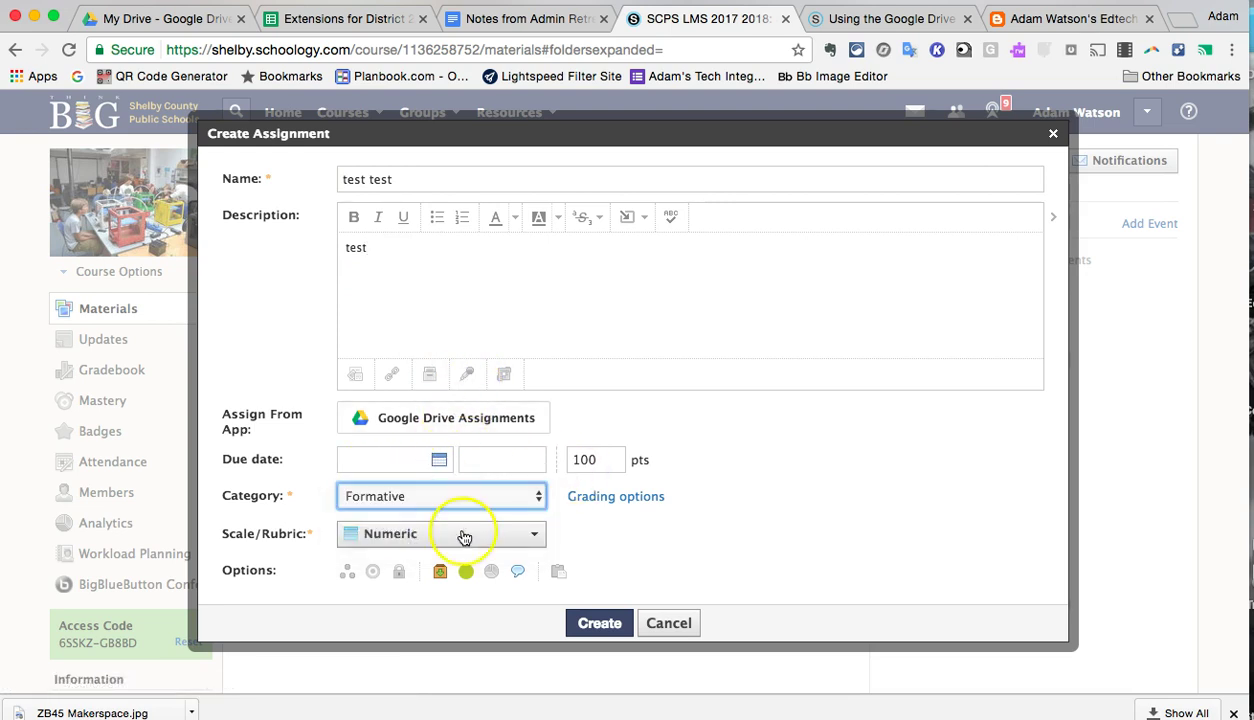
# - Search the Google Drive Assignments files for "template" and attach Sample Schoology Template Assignment to the new assignment
pyautogui.click(452, 420)
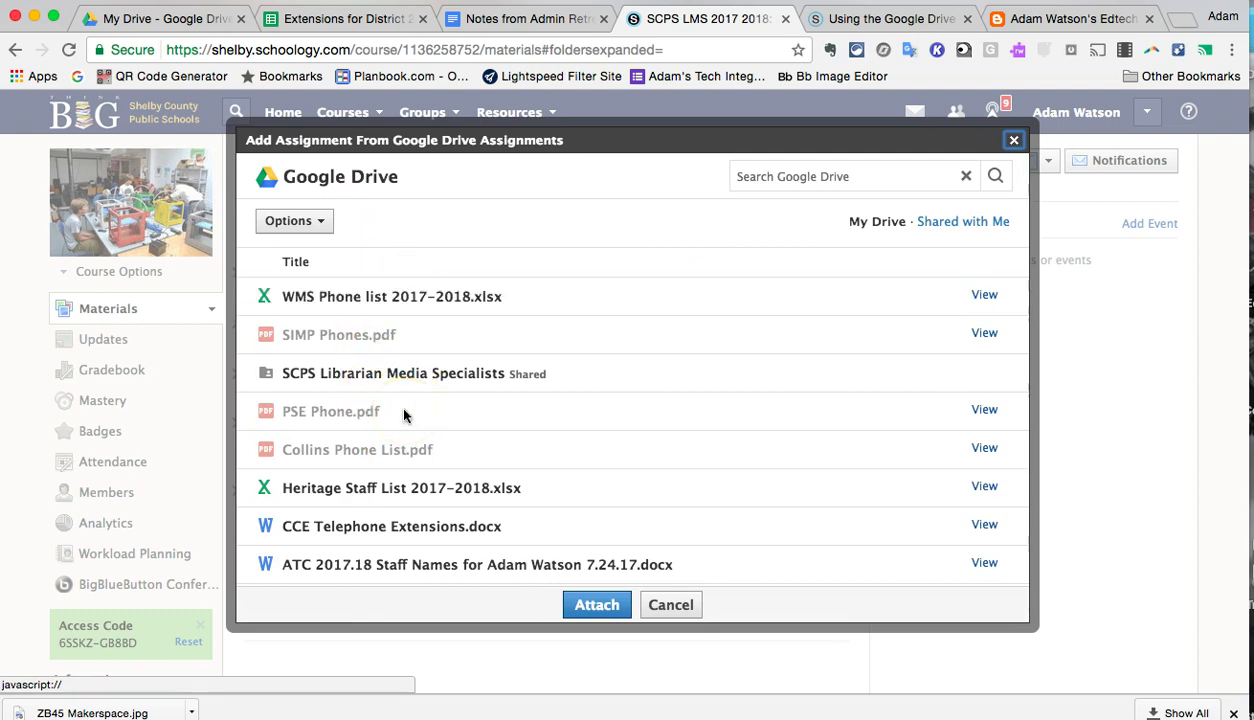
pyautogui.click(400, 310)
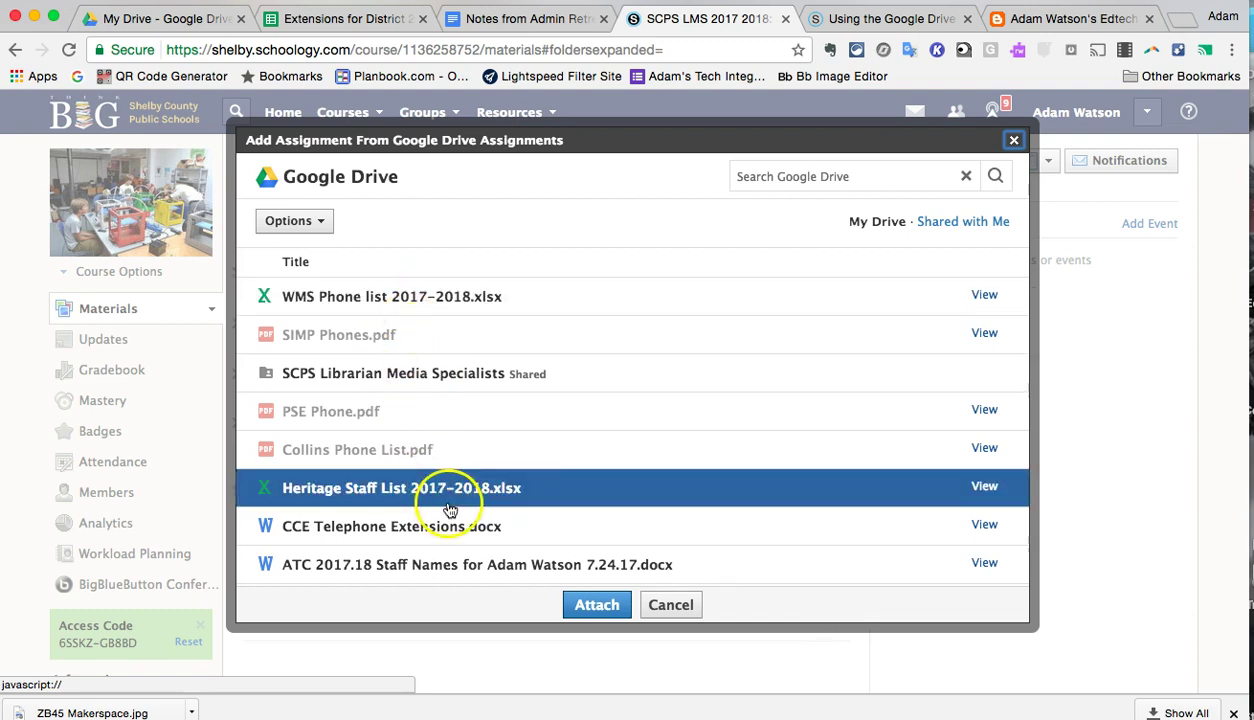
pyautogui.click(795, 176)
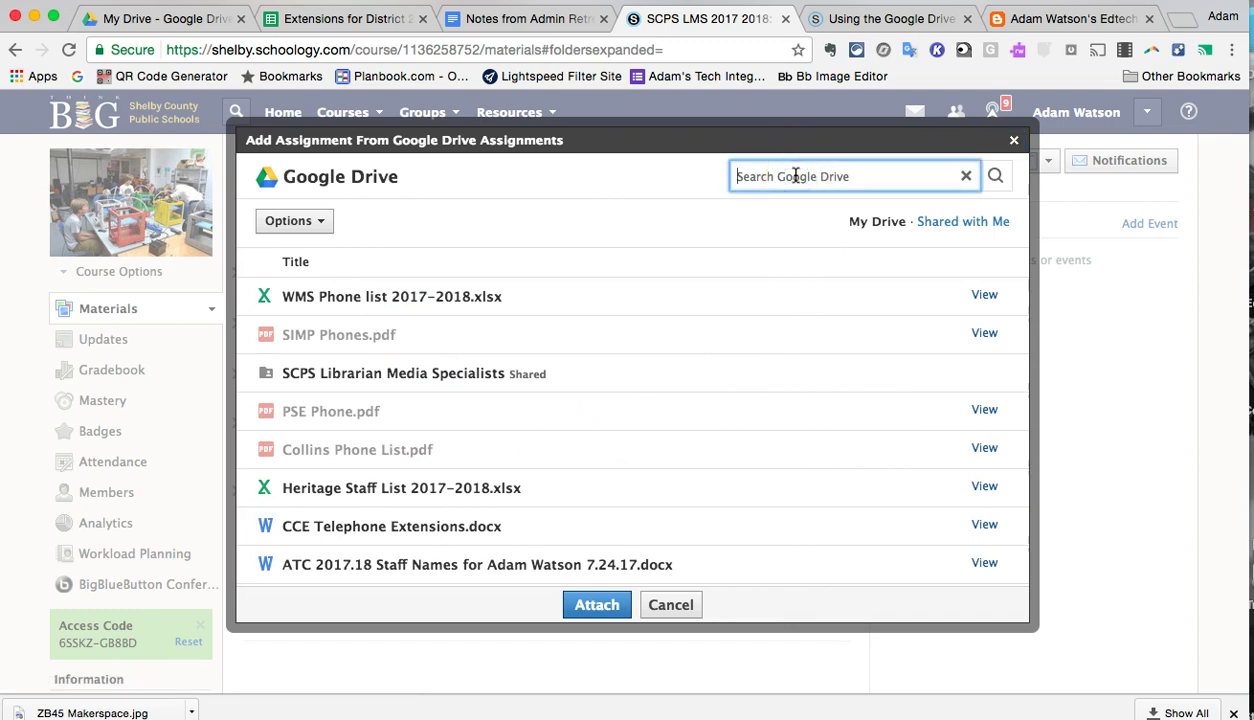
pyautogui.write('template')
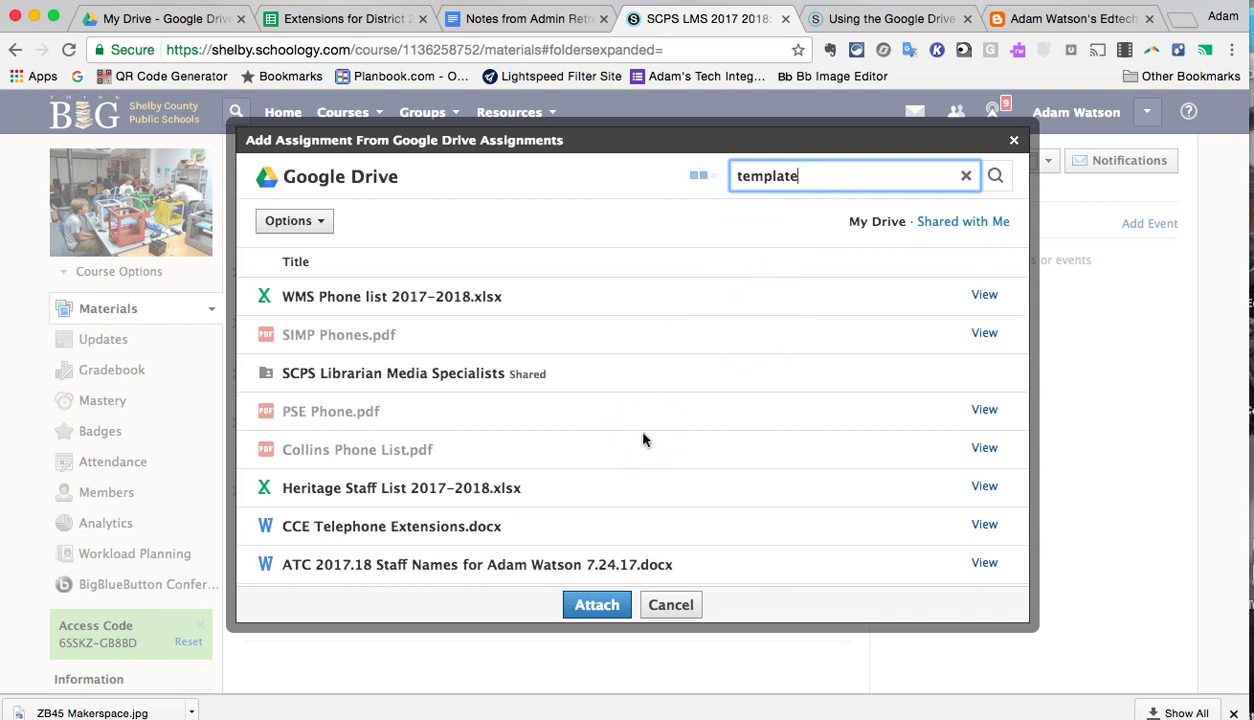
pyautogui.click(670, 247)
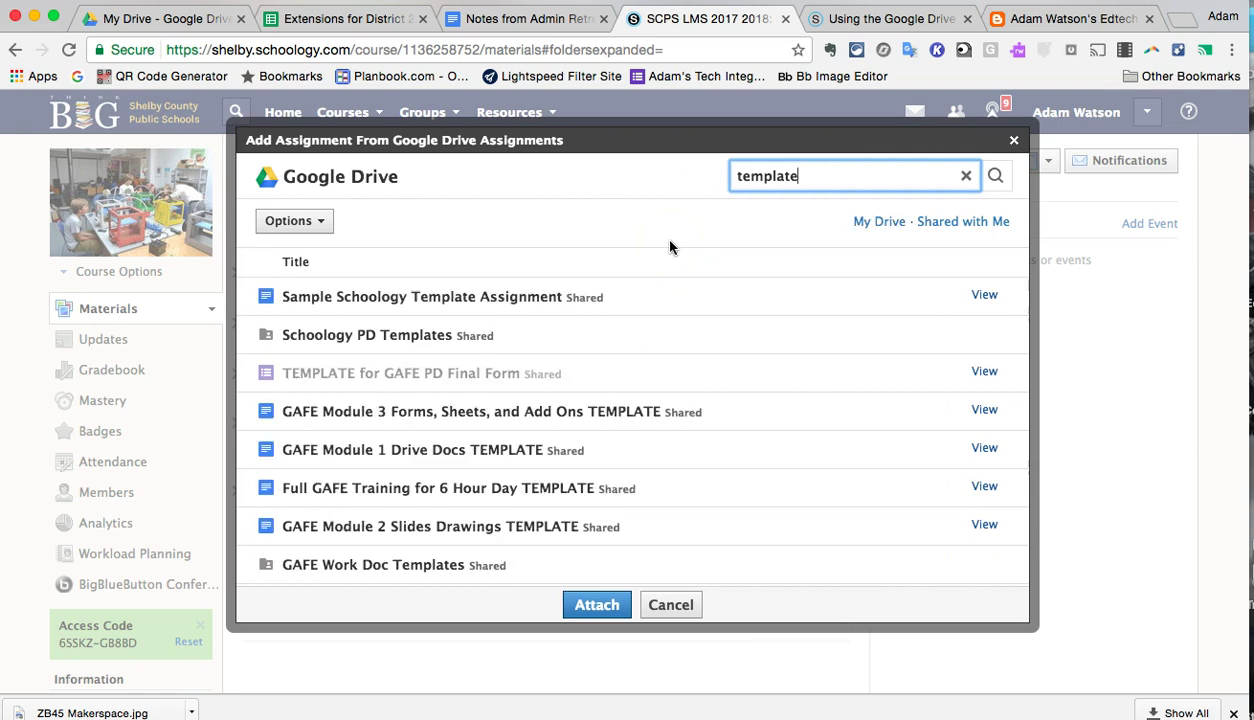
pyautogui.click(437, 297)
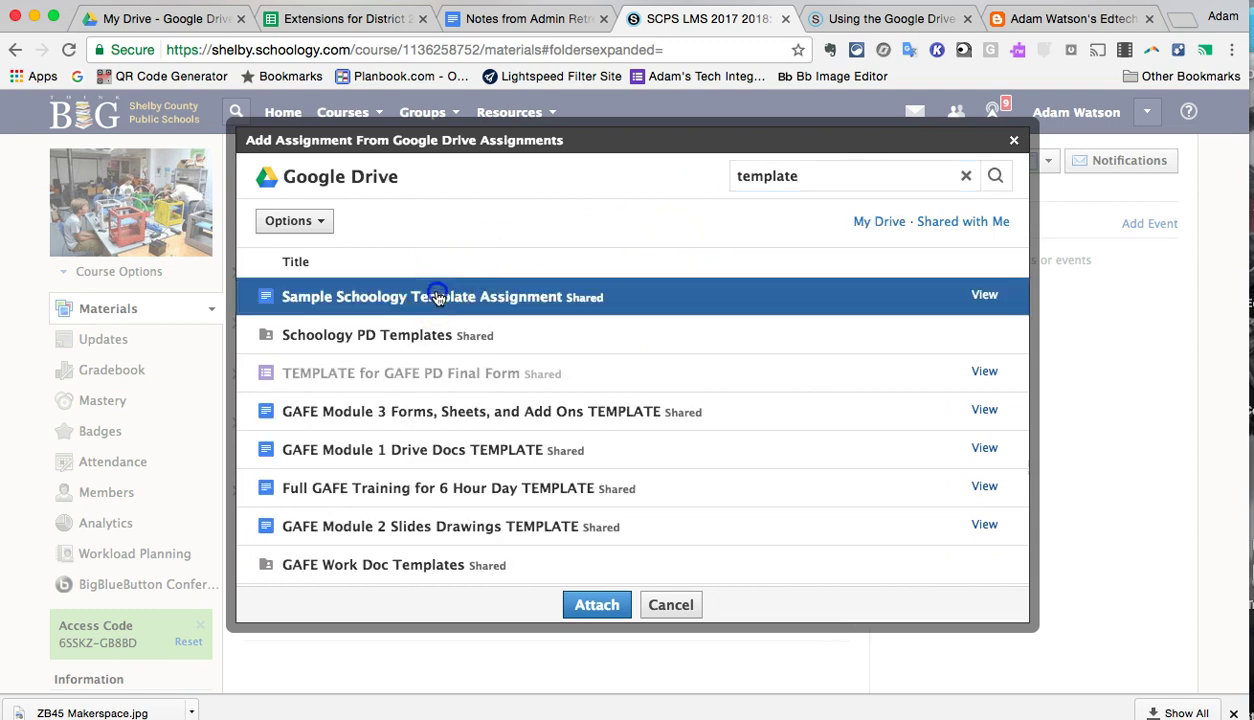
pyautogui.click(597, 605)
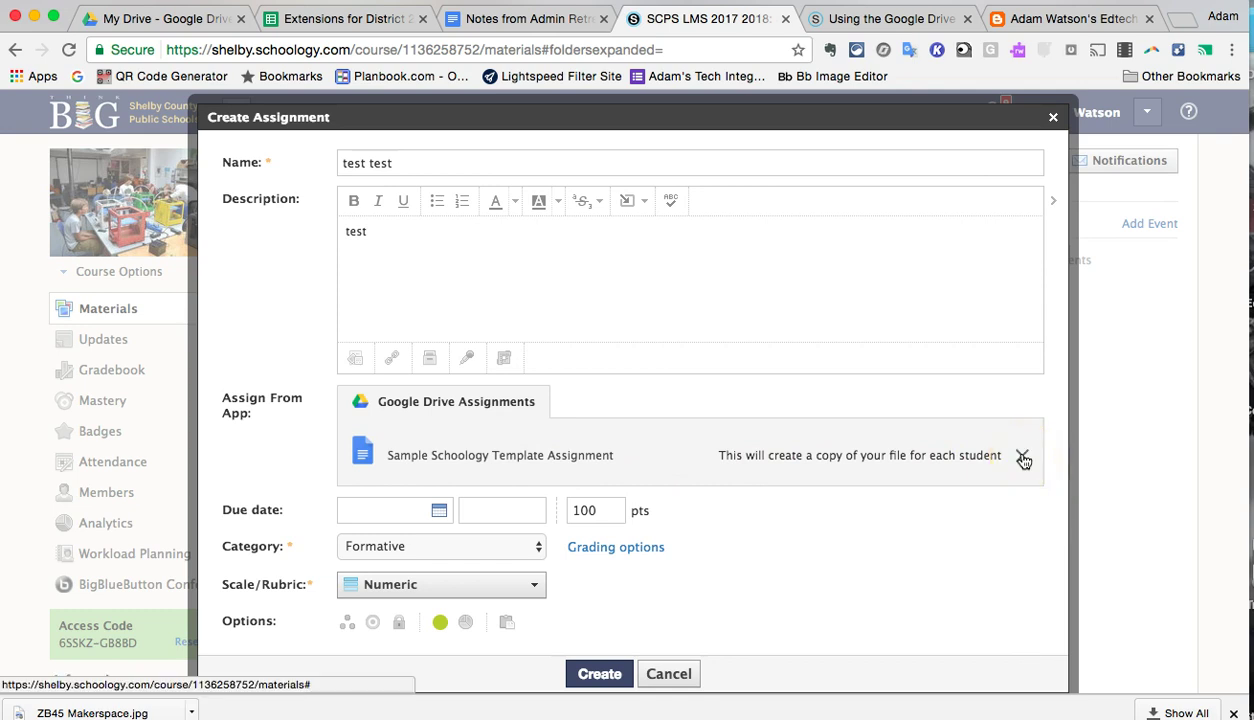
# - Cancel the new assignment without creating it
pyautogui.scroll(-3, 720, 522)
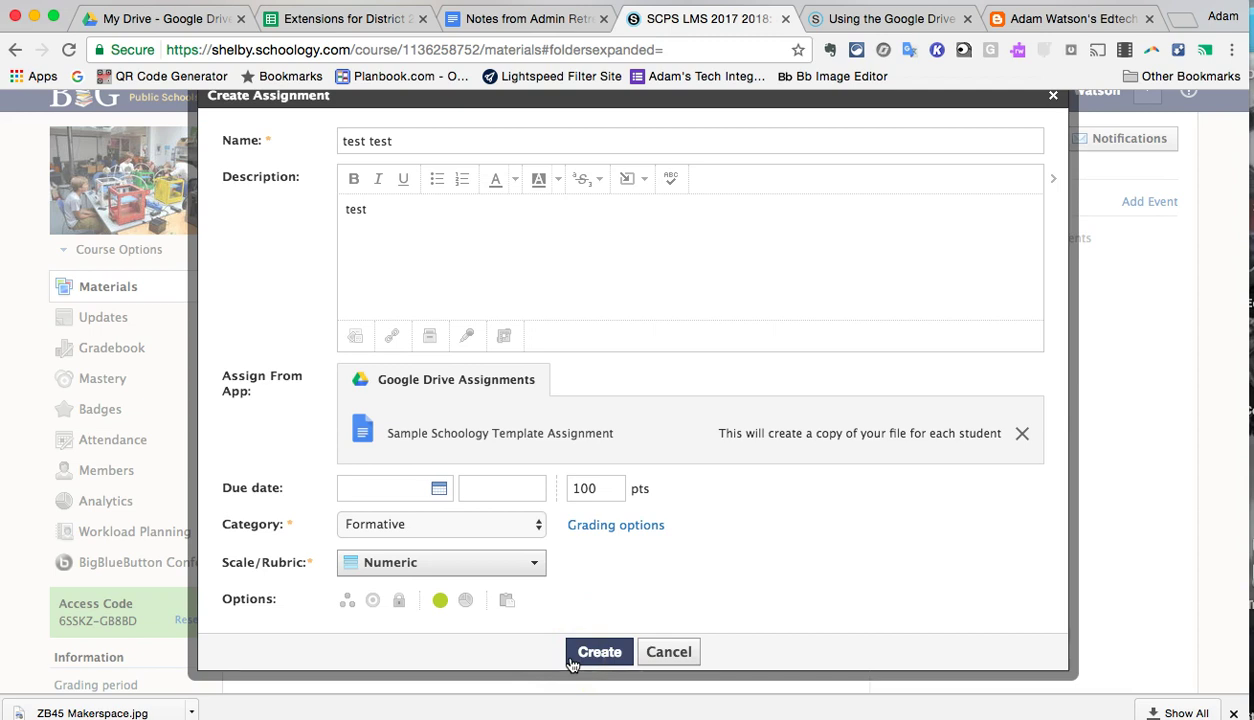
pyautogui.click(667, 651)
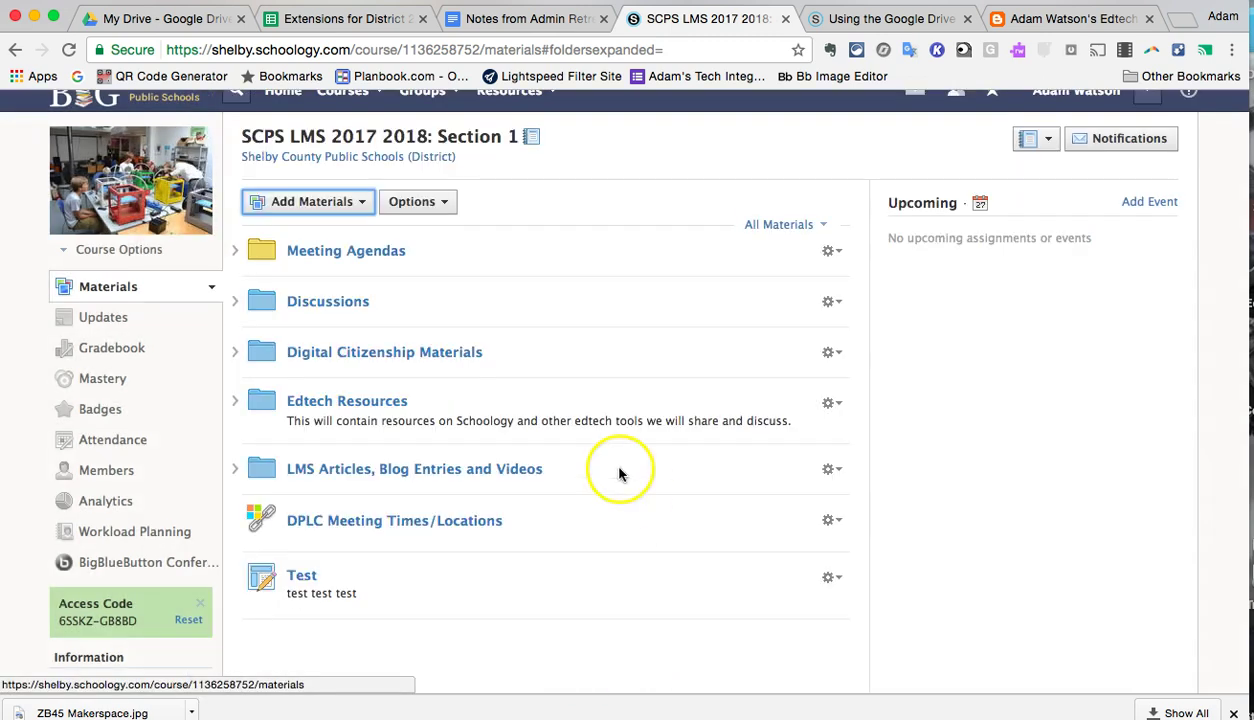
pyautogui.scroll(2, 410, 515)
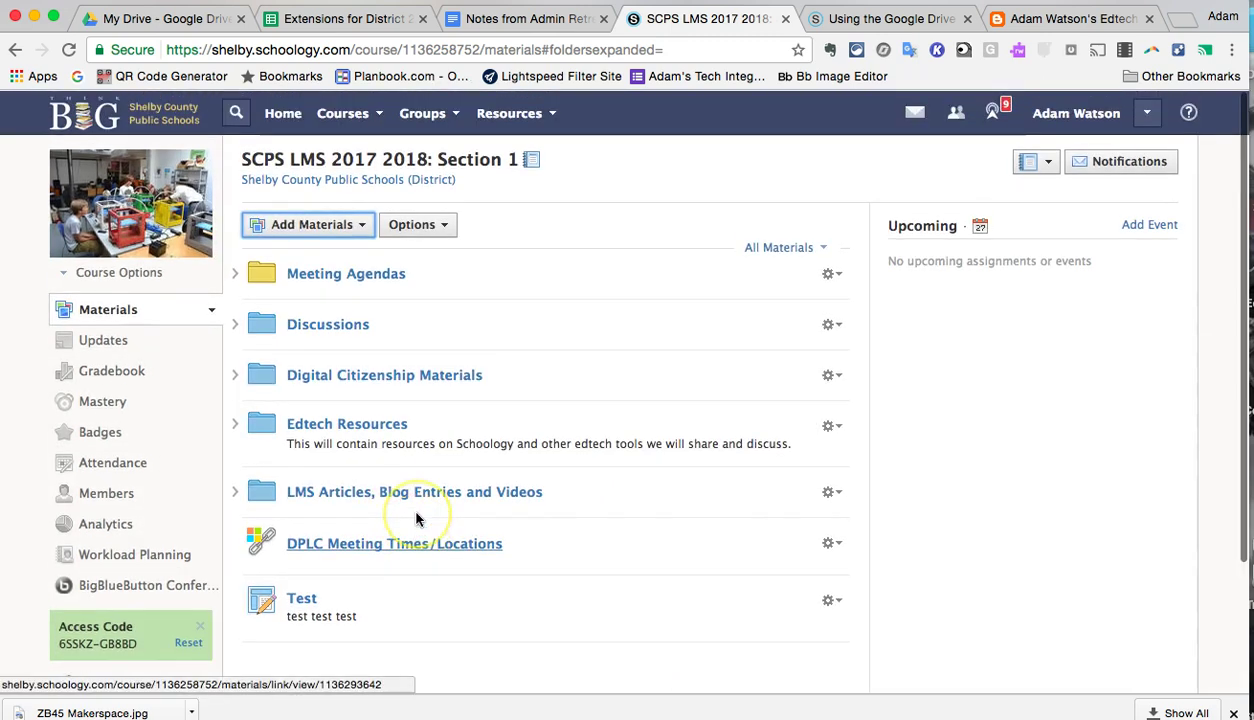
# - Check the existing Test assignment's description and in-progress student work, and return to the course materials
pyautogui.click(303, 598)
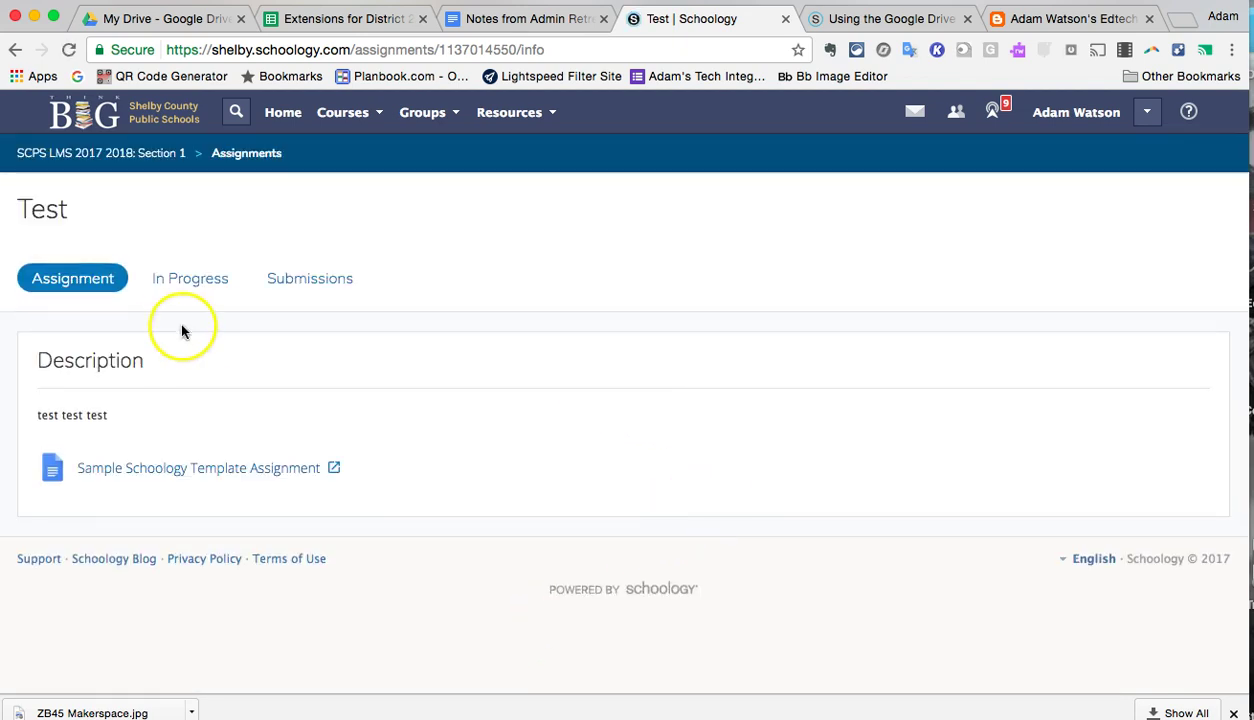
pyautogui.click(105, 281)
pyautogui.click(110, 284)
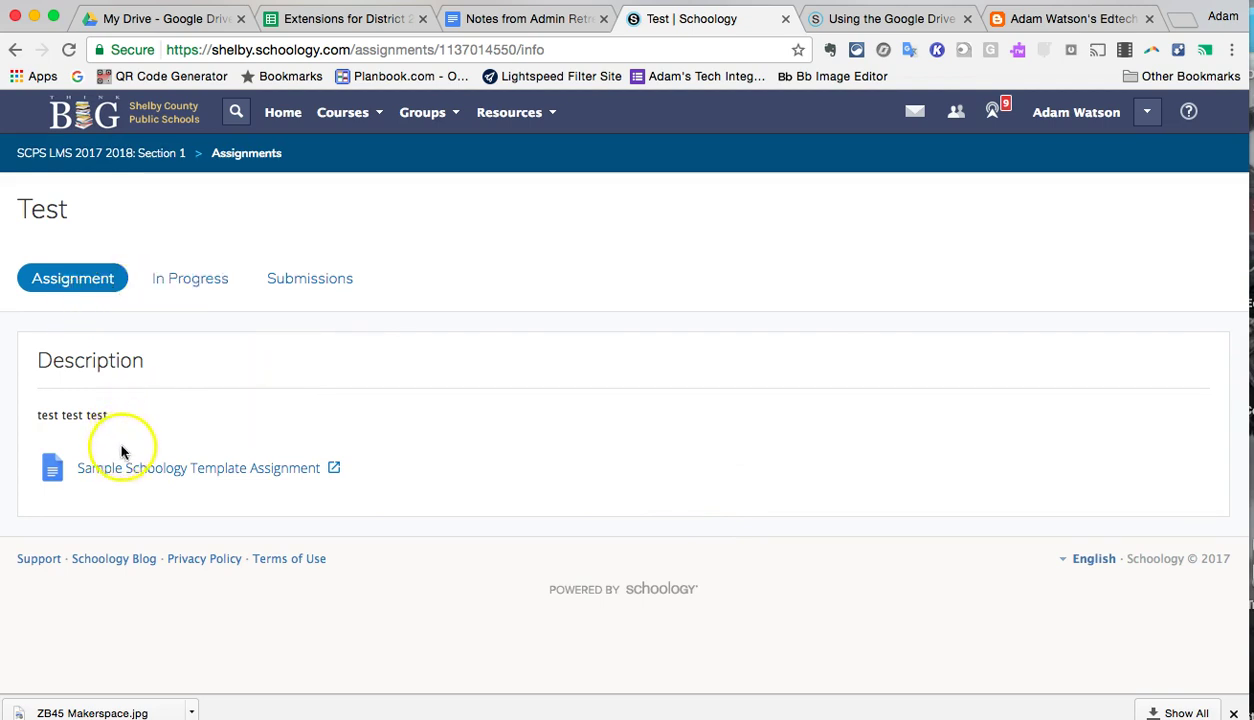
pyautogui.click(196, 278)
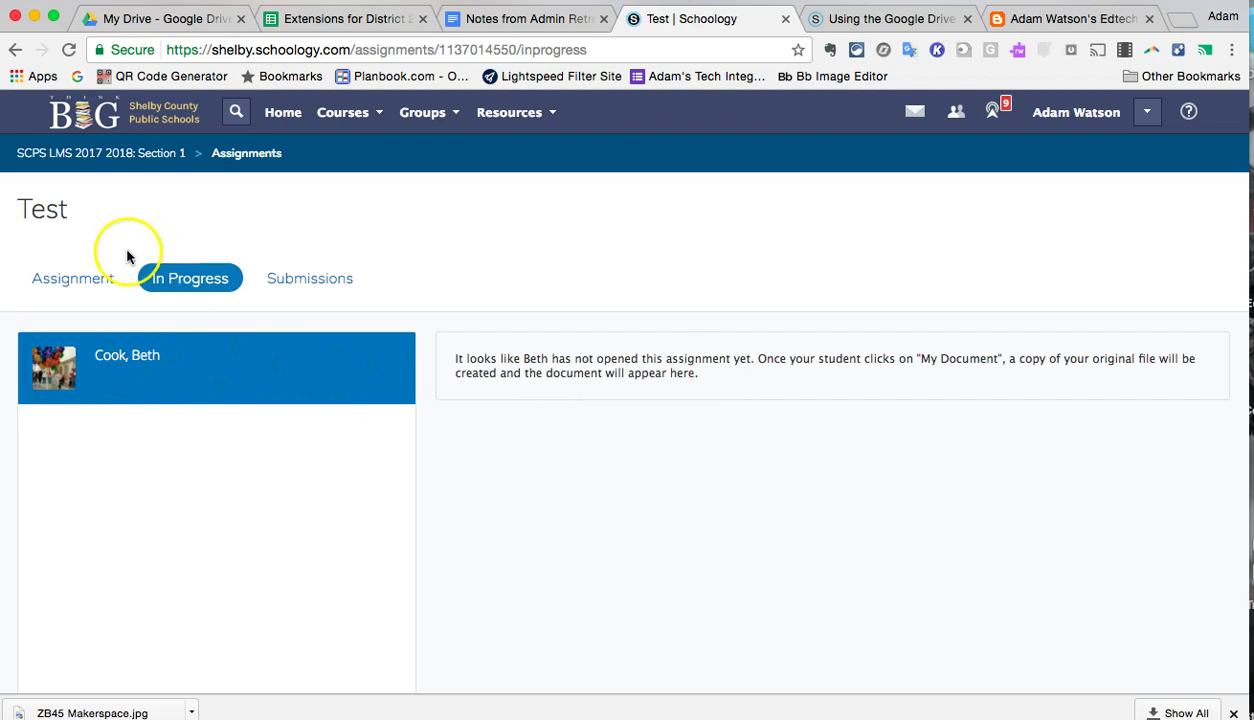
pyautogui.click(72, 279)
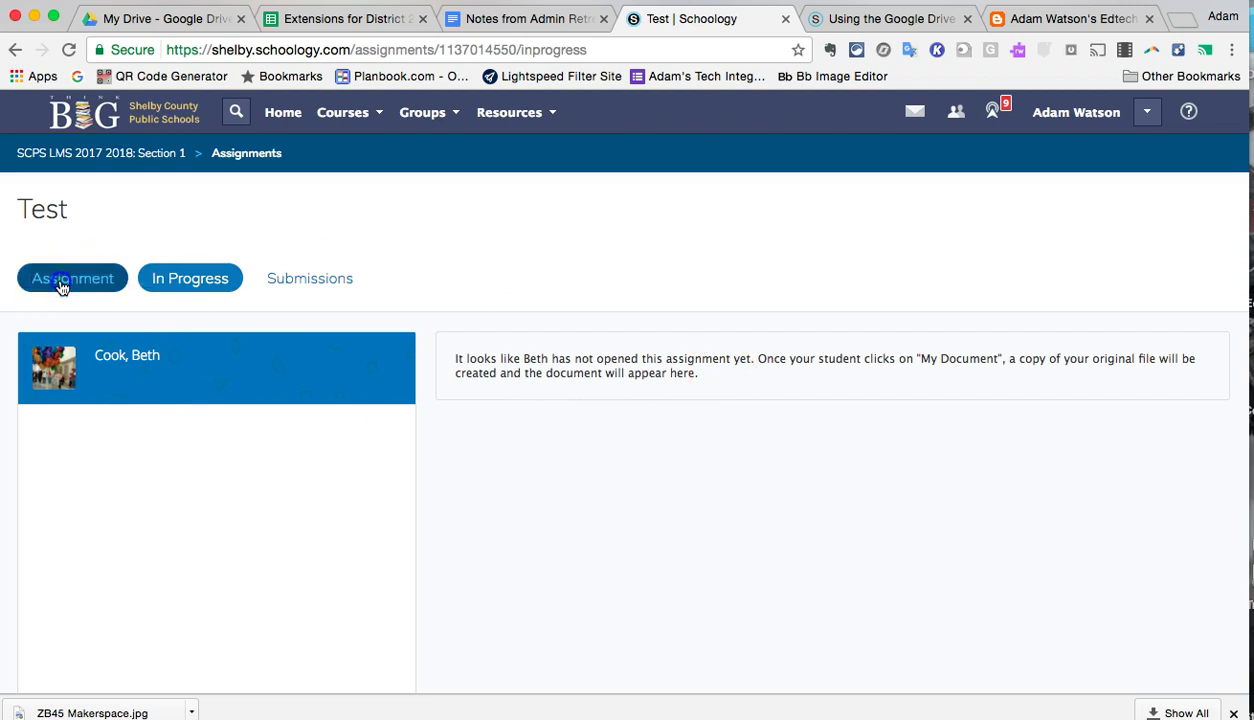
pyautogui.click(153, 156)
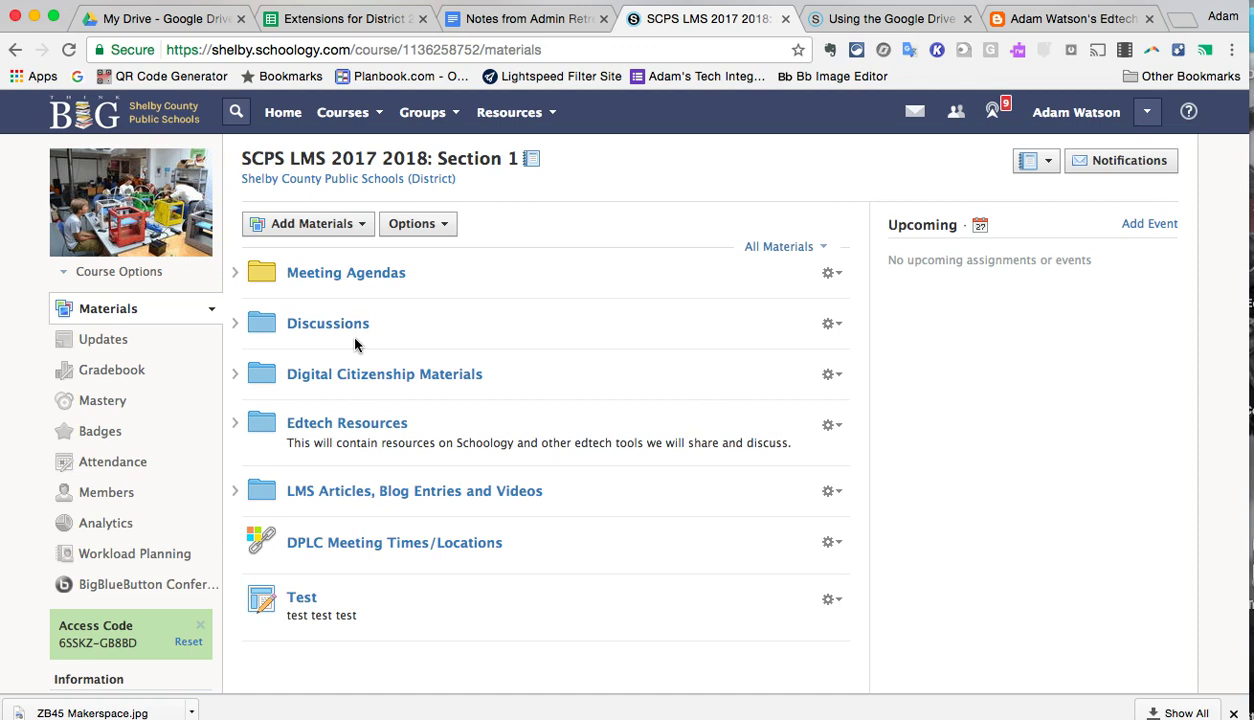
# - Reopen the Test assignment, recheck the student's in-progress work and go back to the assignment description
pyautogui.click(306, 592)
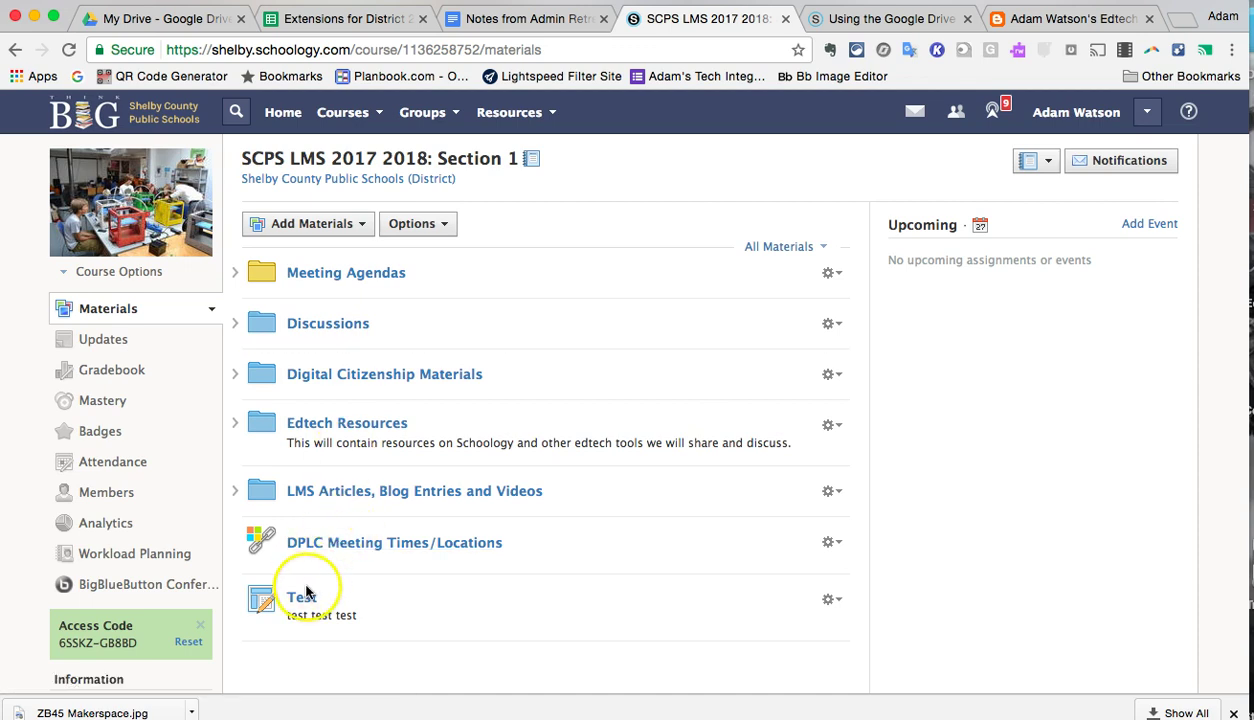
pyautogui.click(303, 590)
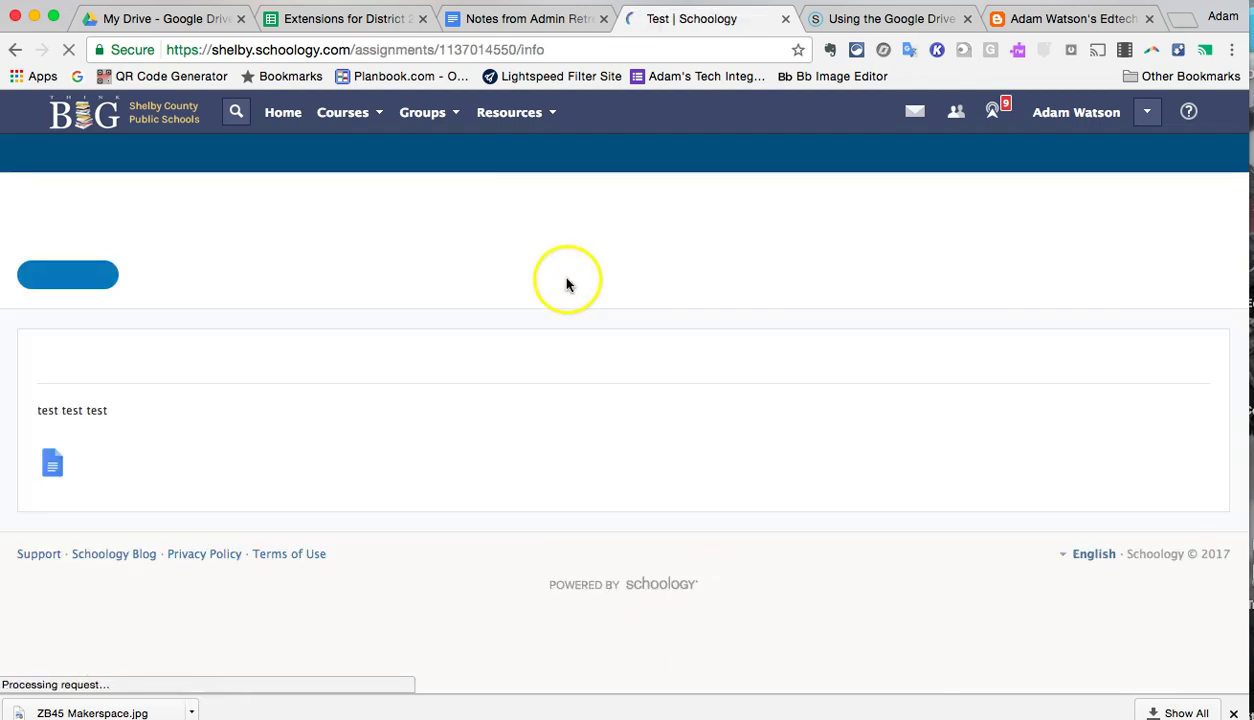
pyautogui.click(191, 290)
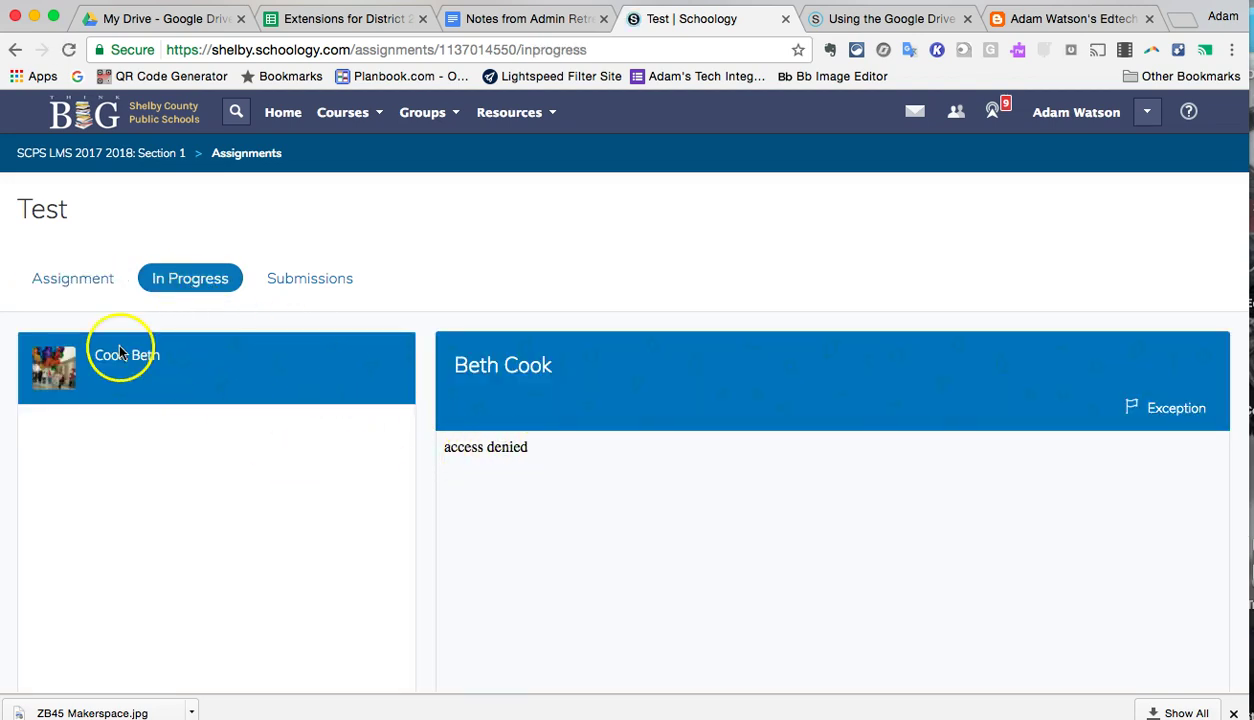
pyautogui.click(64, 279)
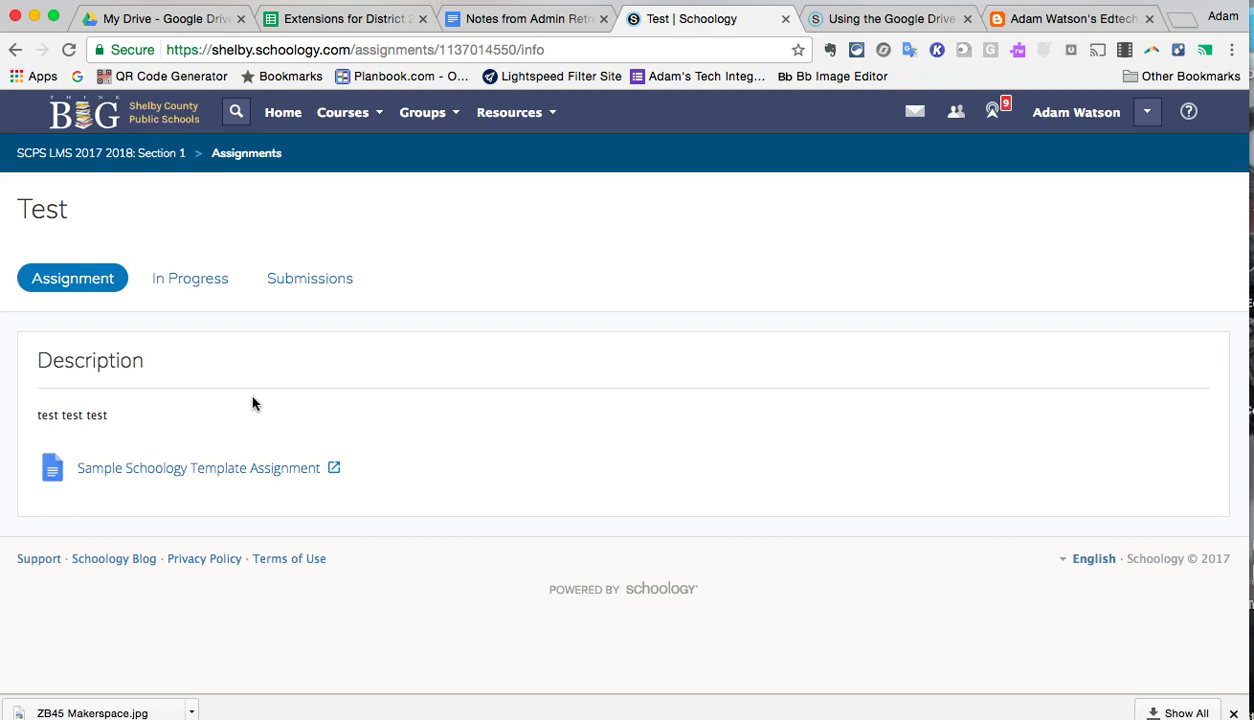
# - Examine the student's in-progress copy of the document, down to the writing area below the horizontal line
pyautogui.click(196, 284)
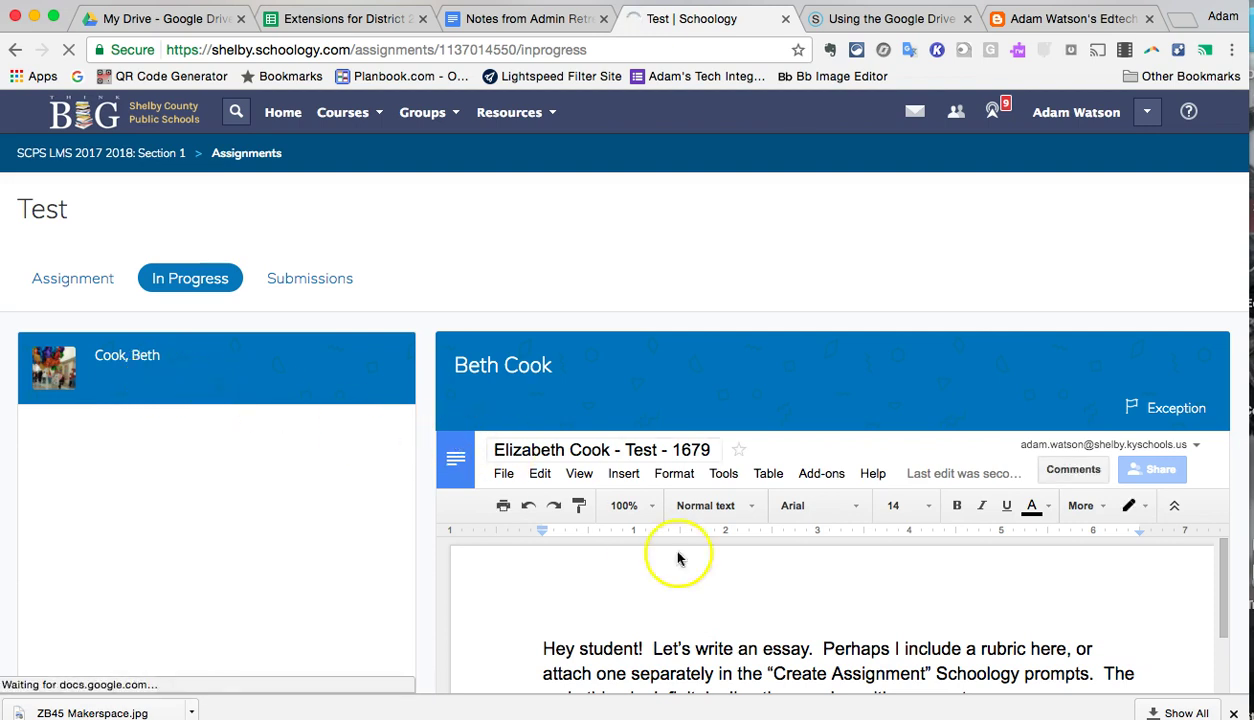
pyautogui.scroll(-1, 706, 564)
pyautogui.scroll(-10, 706, 564)
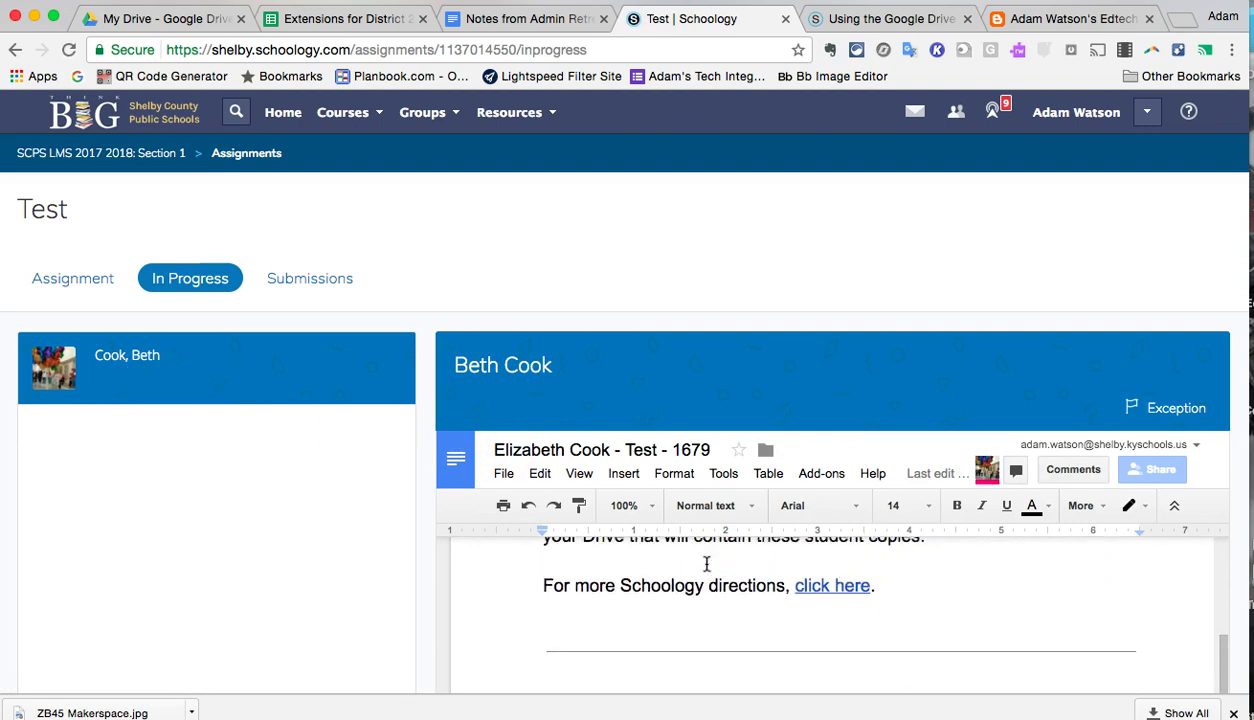
pyautogui.scroll(-2, 706, 564)
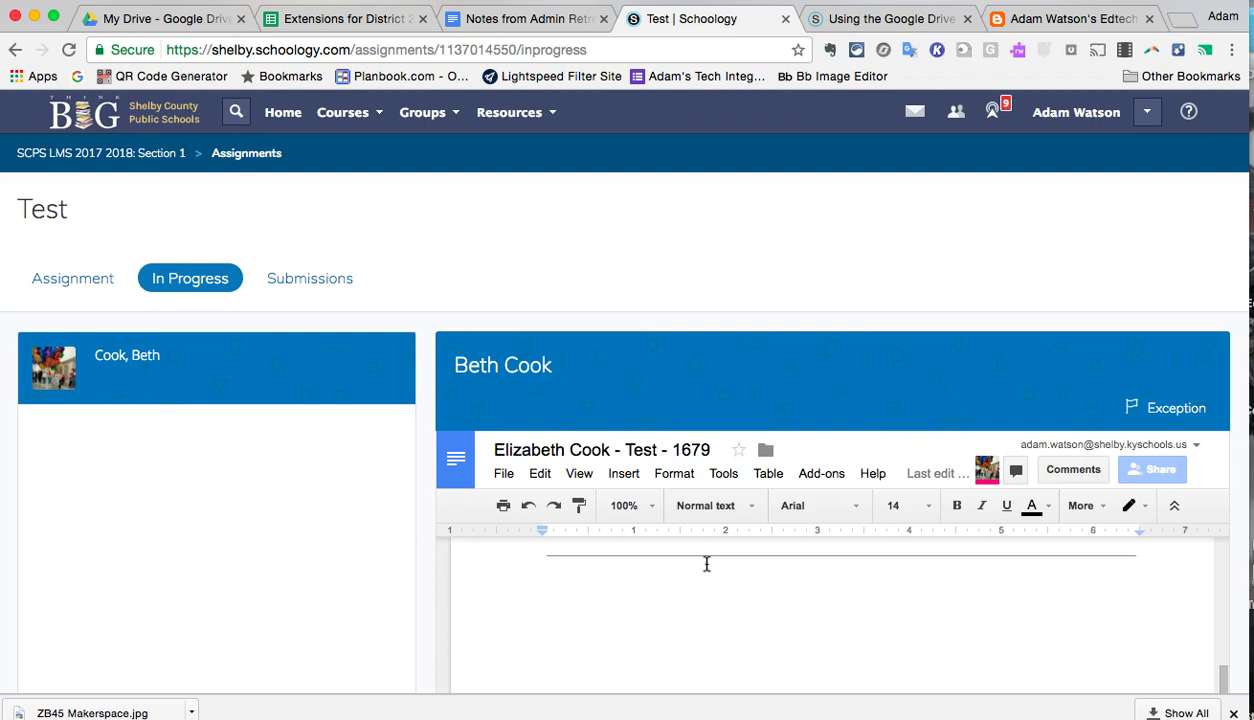
pyautogui.click(615, 623)
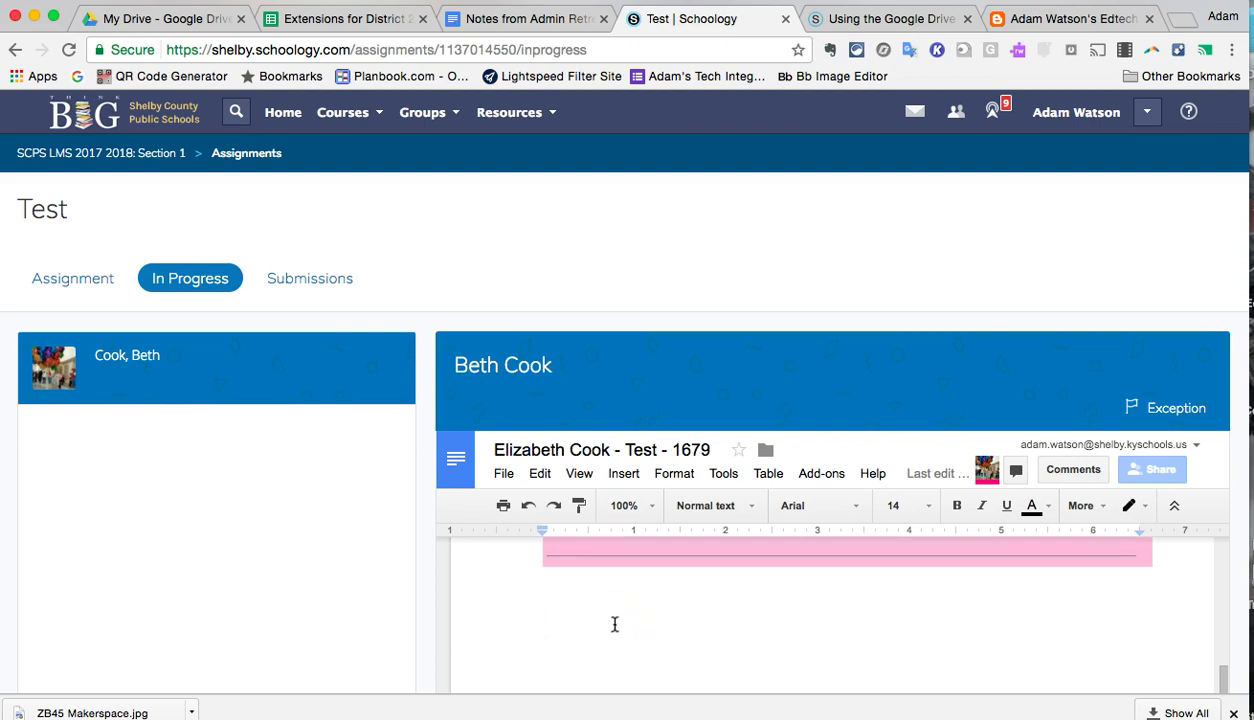
pyautogui.click(680, 622)
pyautogui.scroll(3, 677, 626)
pyautogui.scroll(-2, 677, 626)
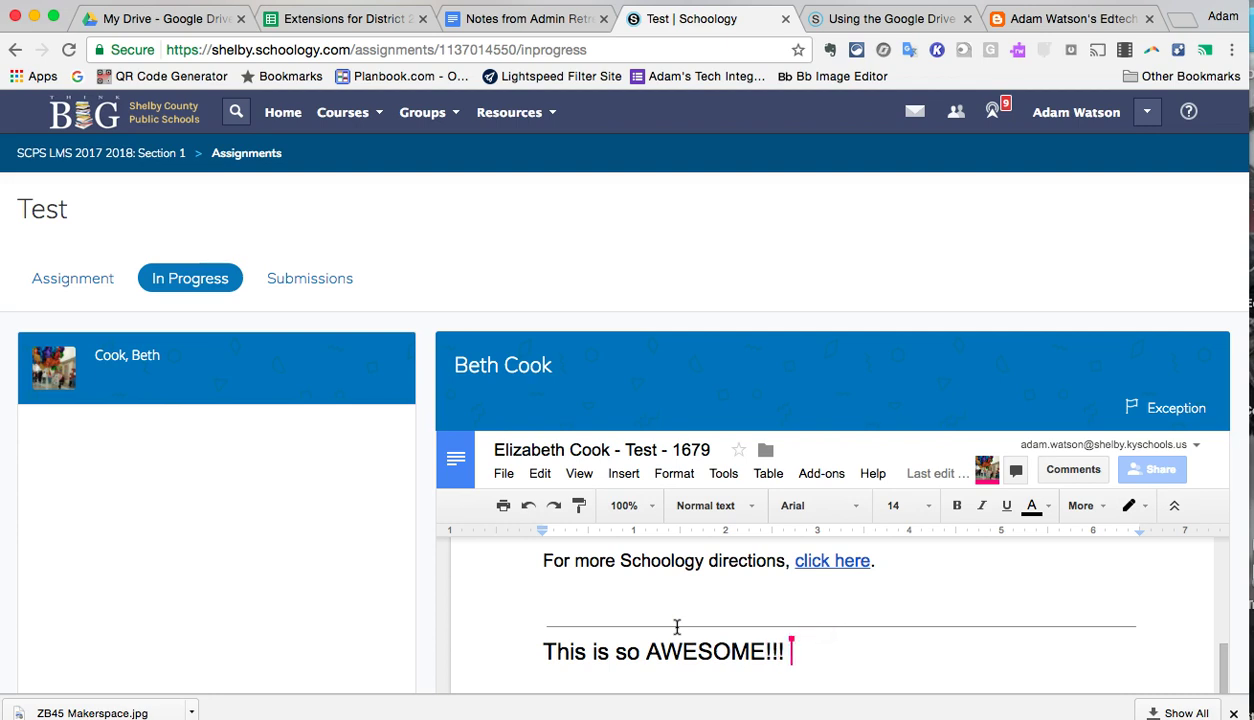
# - Return to the Test assignment's description and view the student's submitted document among the submissions
pyautogui.click(90, 279)
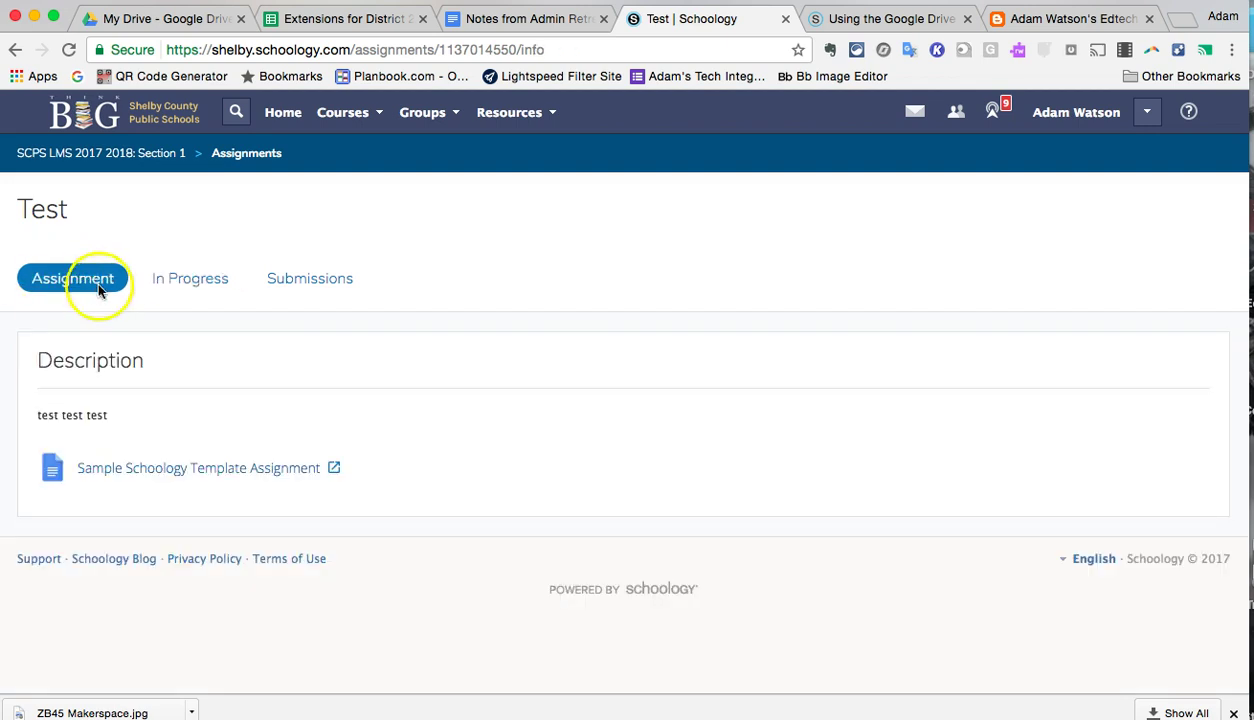
pyautogui.click(323, 280)
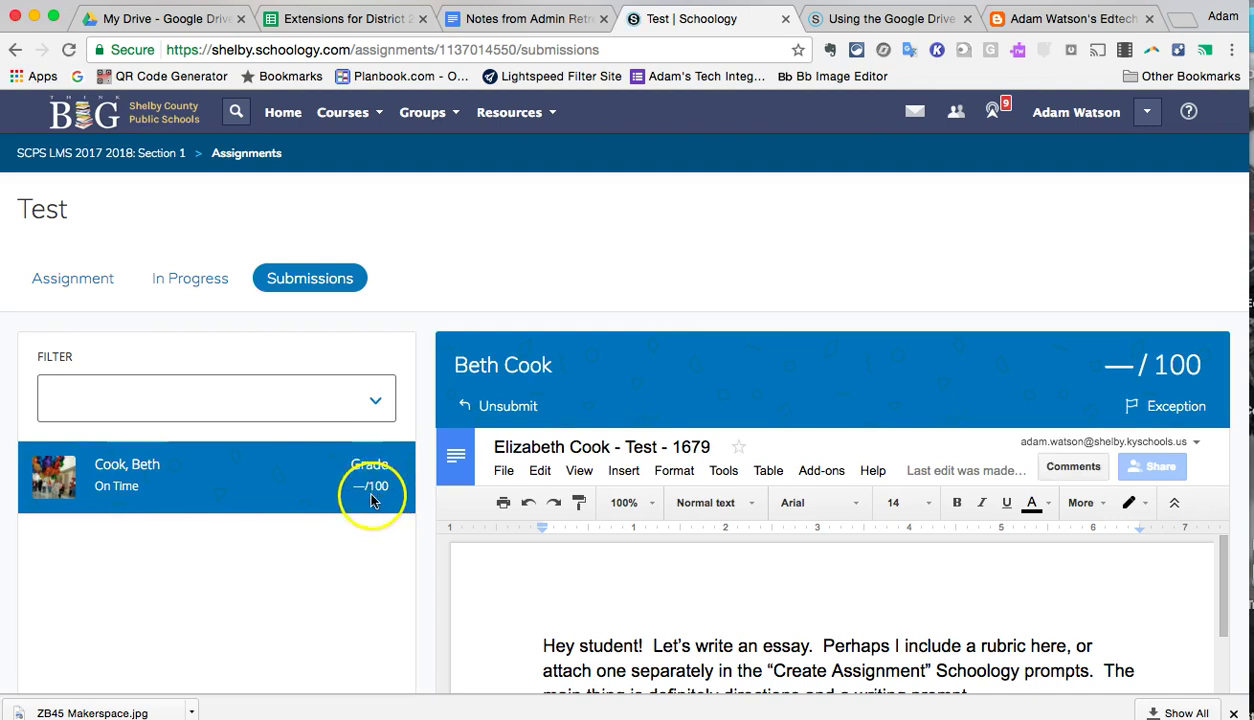
pyautogui.scroll(-5, 420, 531)
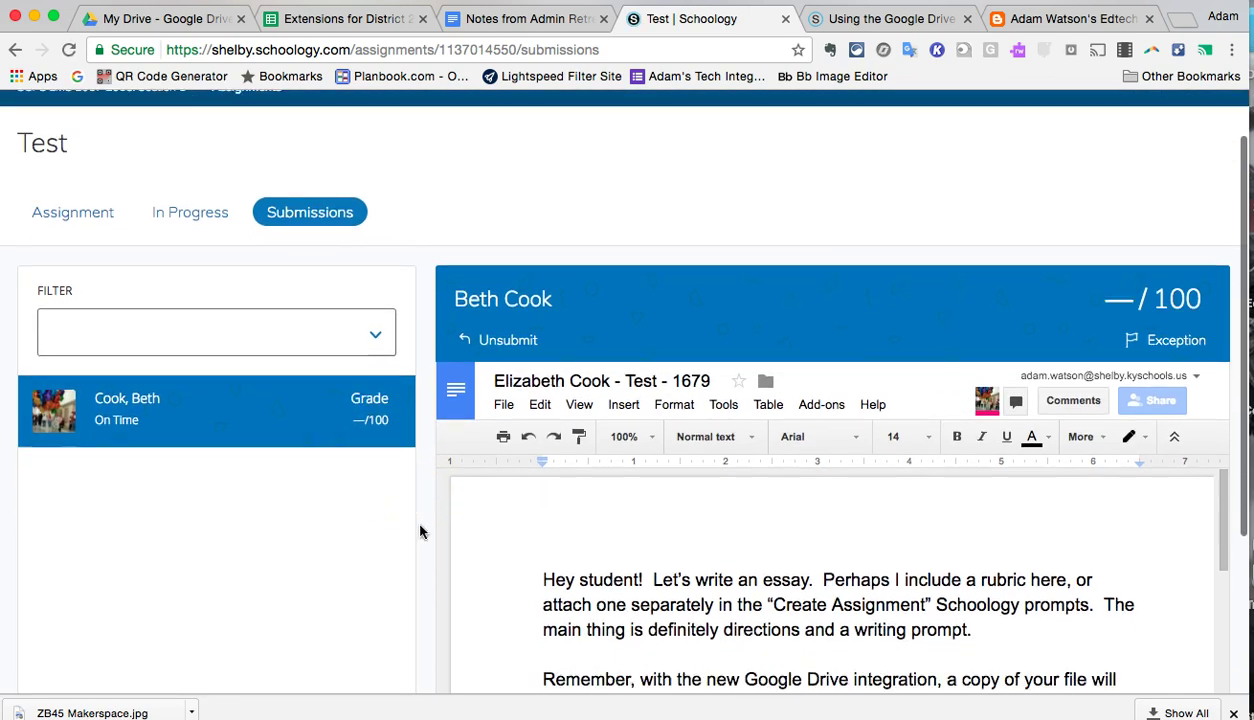
# - Review the student's submitted Test document, down to the response written below the horizontal line
pyautogui.scroll(-5, 775, 504)
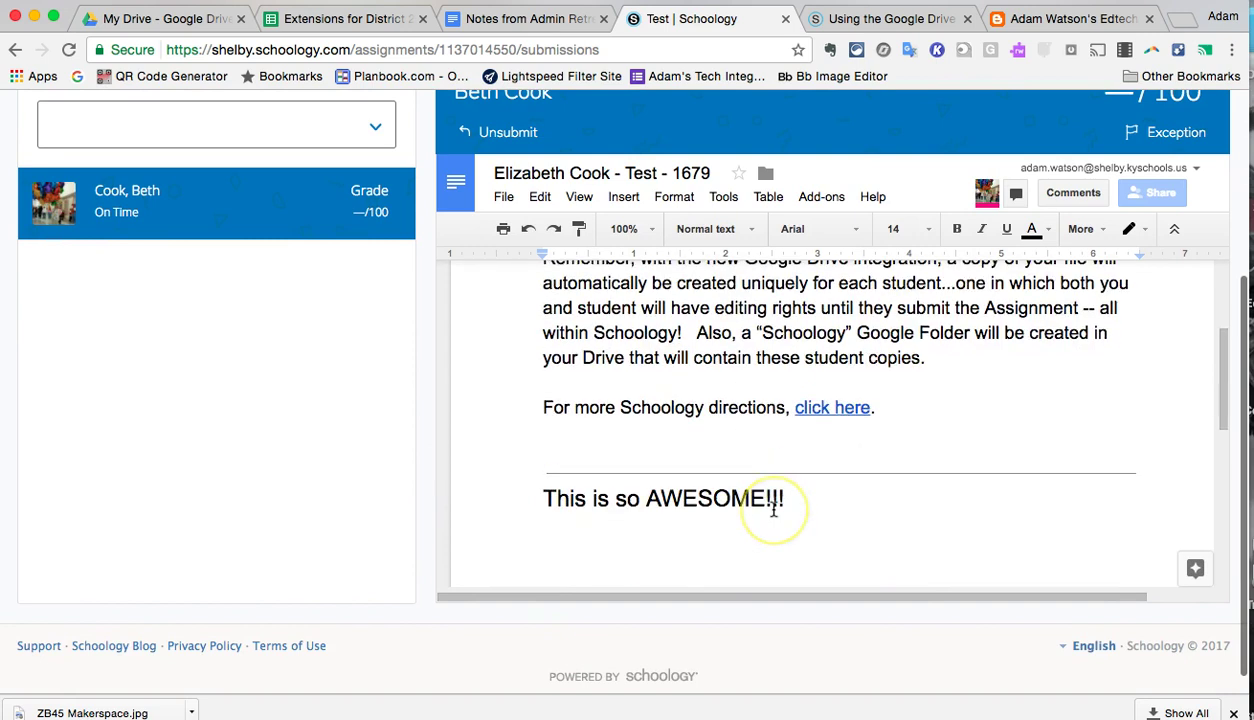
pyautogui.scroll(10, 773, 510)
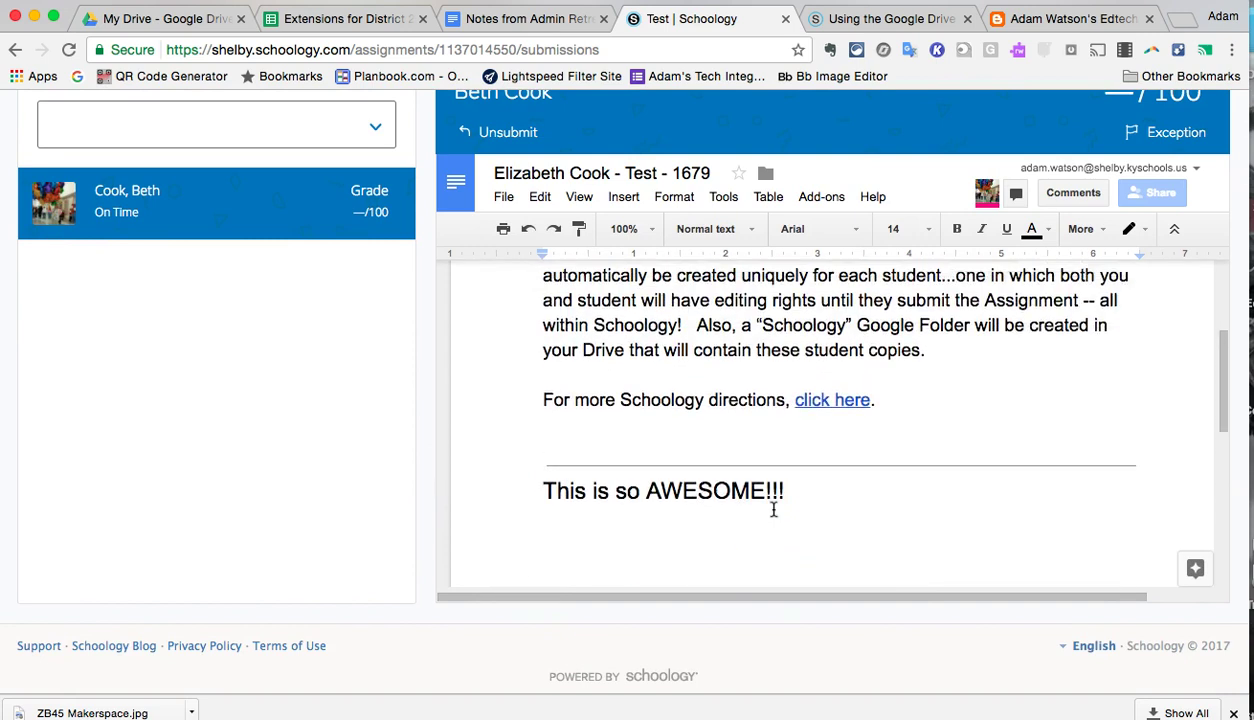
pyautogui.scroll(-8, 773, 510)
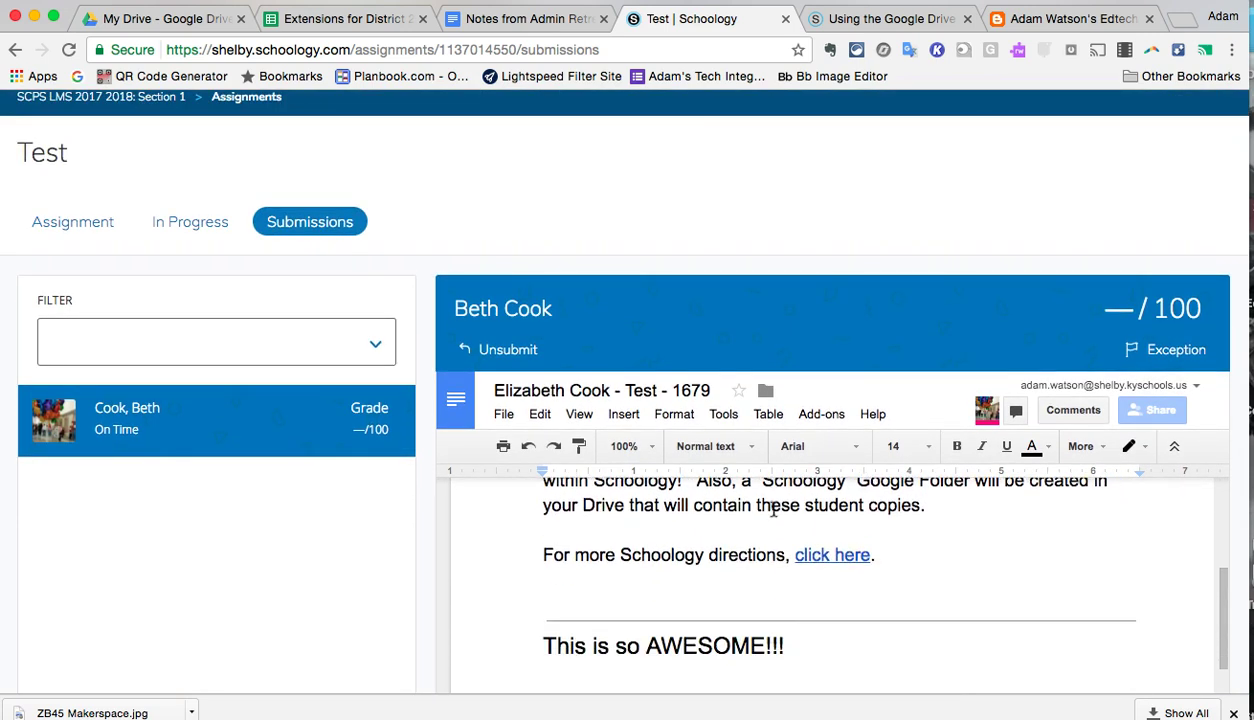
pyautogui.scroll(-1, 773, 510)
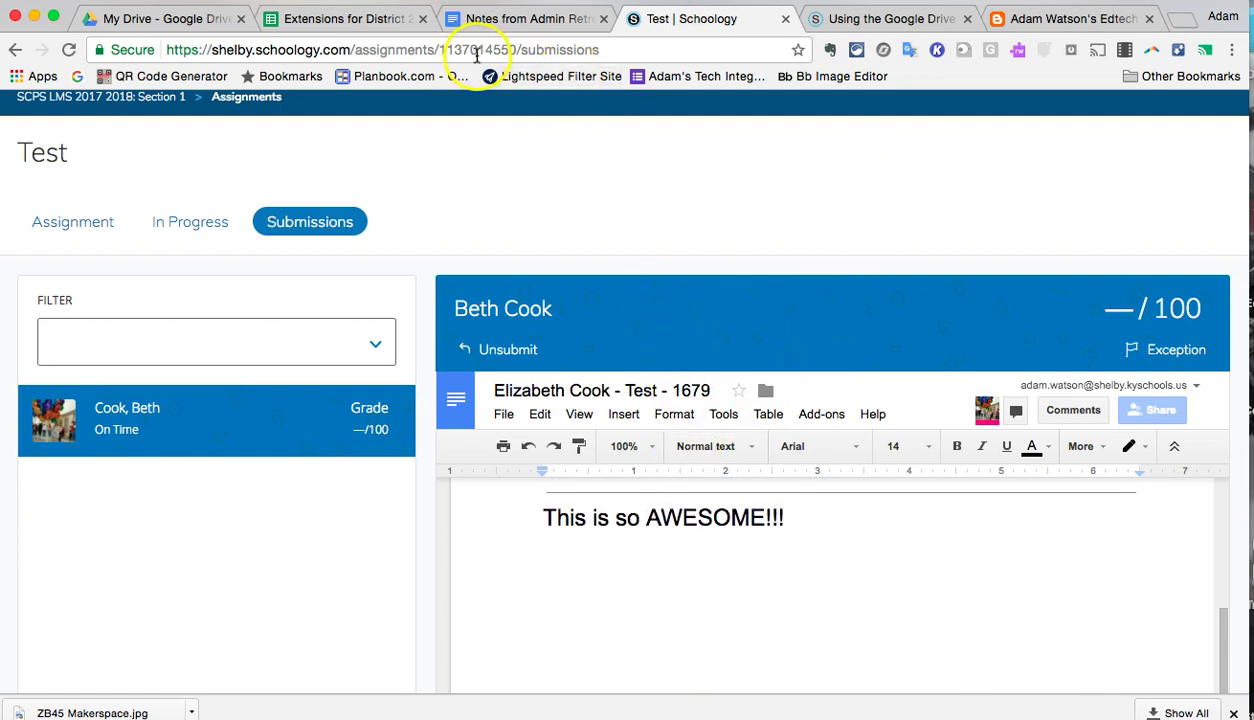
# - Switch to Google Drive and open the Test assignment folder inside Schoology Google Drive Assignments, under SCPS LMS 2017 2018 Section 1
pyautogui.click(188, 19)
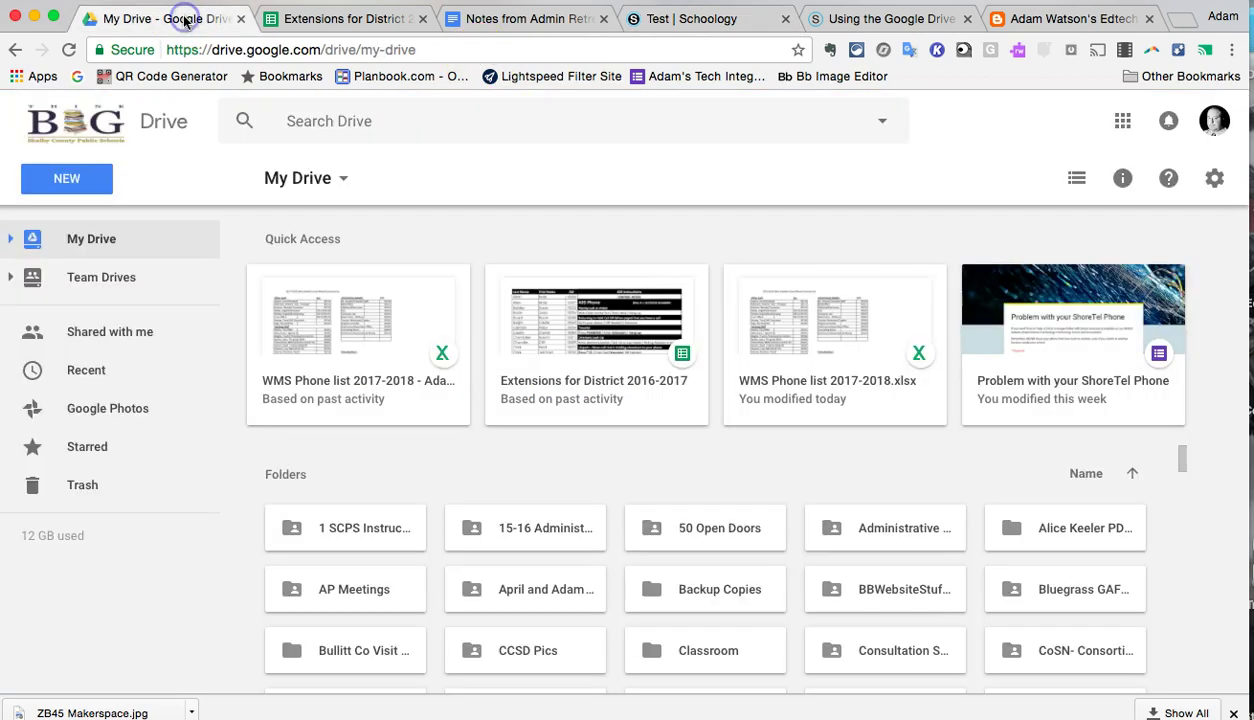
pyautogui.scroll(-10, 557, 530)
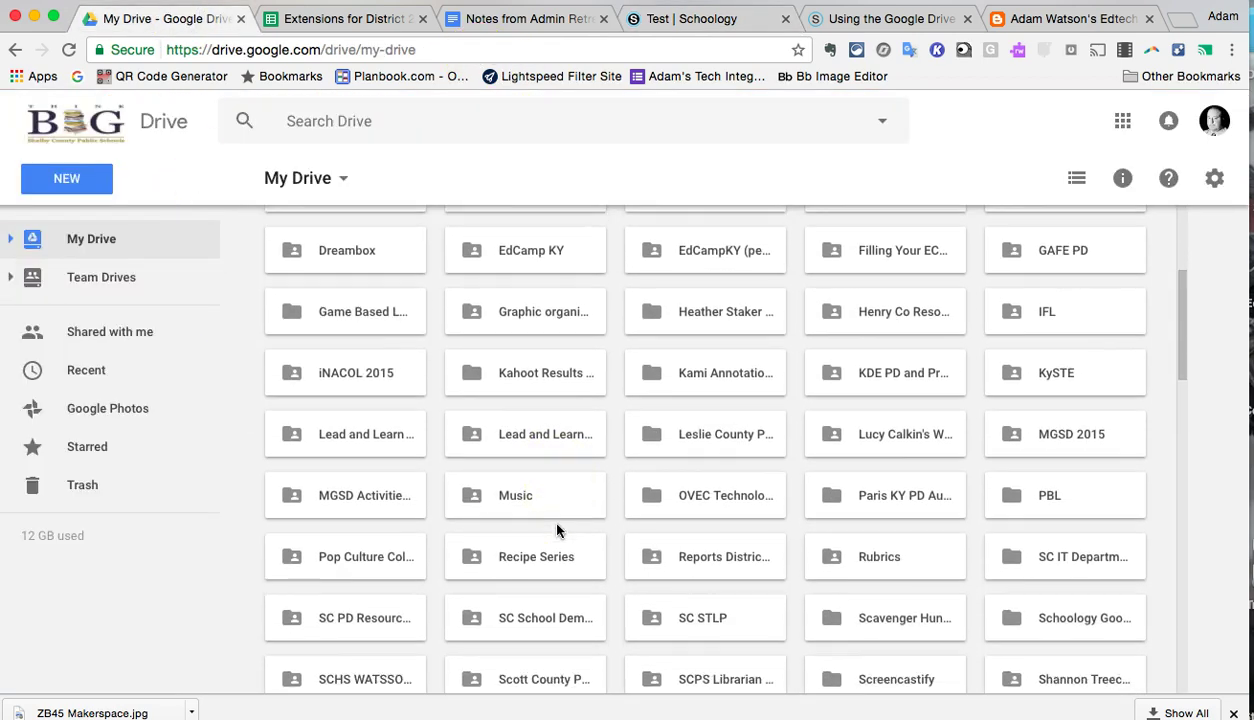
pyautogui.scroll(-2, 557, 530)
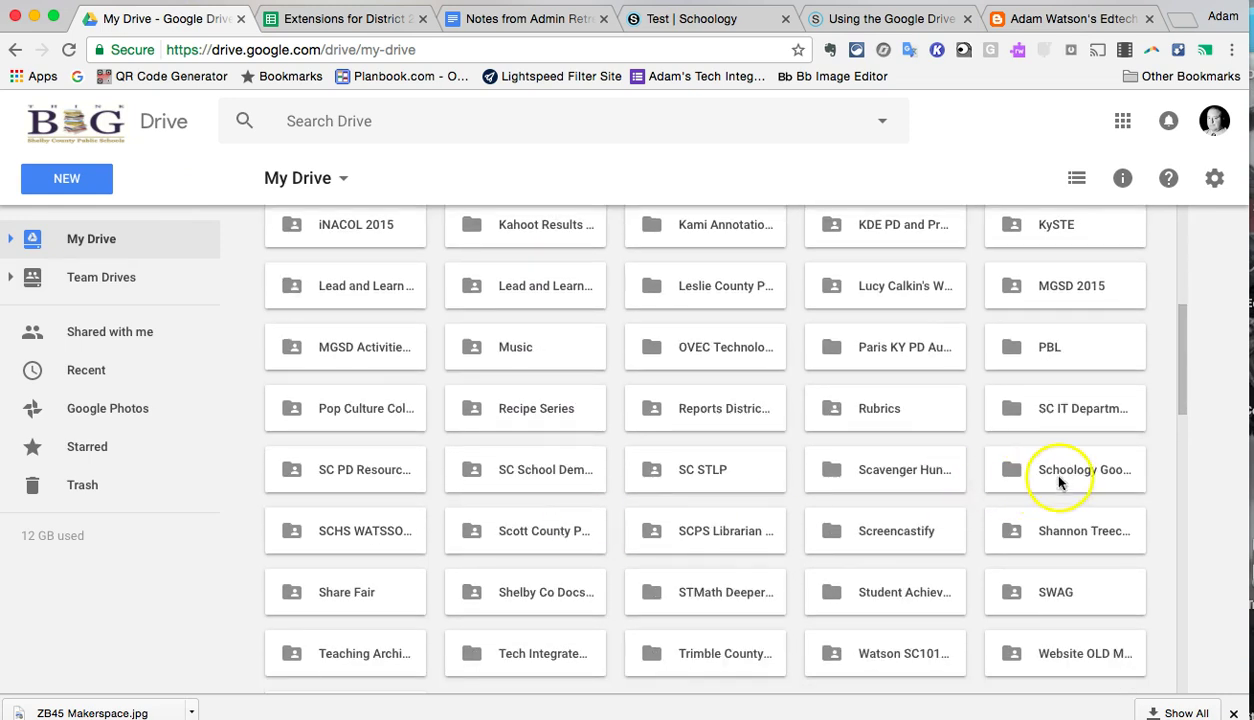
pyautogui.click(1056, 468)
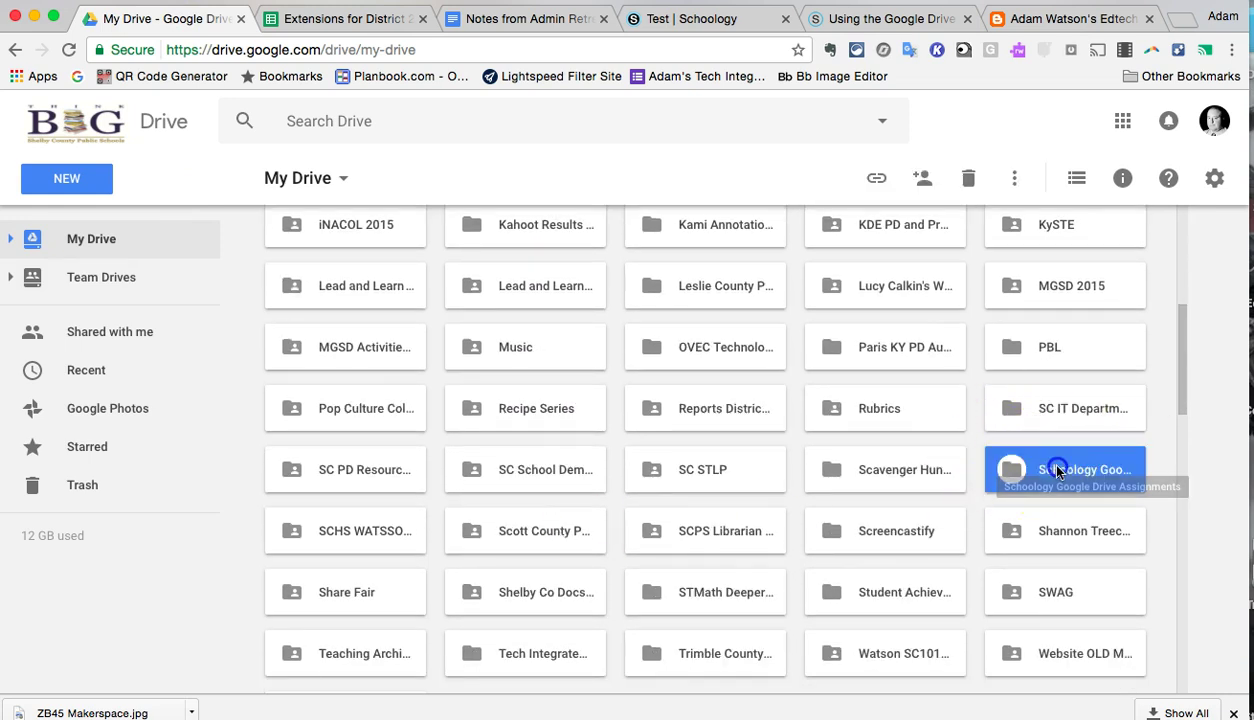
pyautogui.doubleClick(1057, 470)
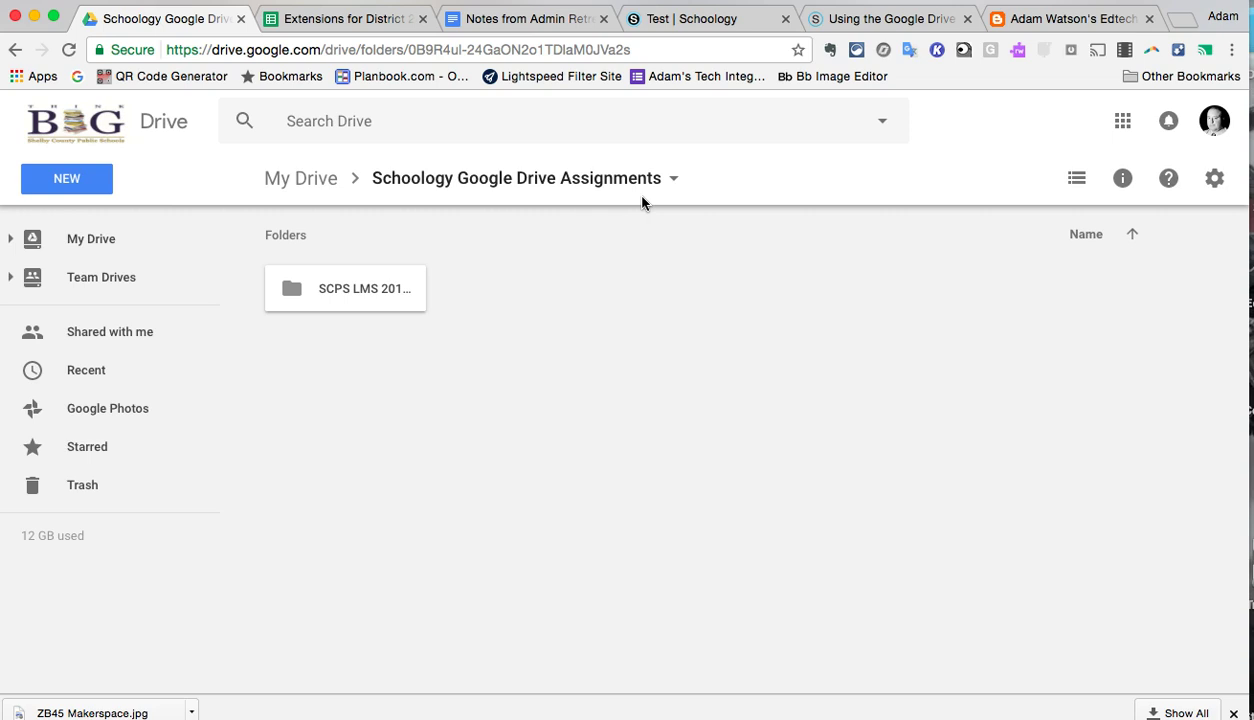
pyautogui.doubleClick(368, 300)
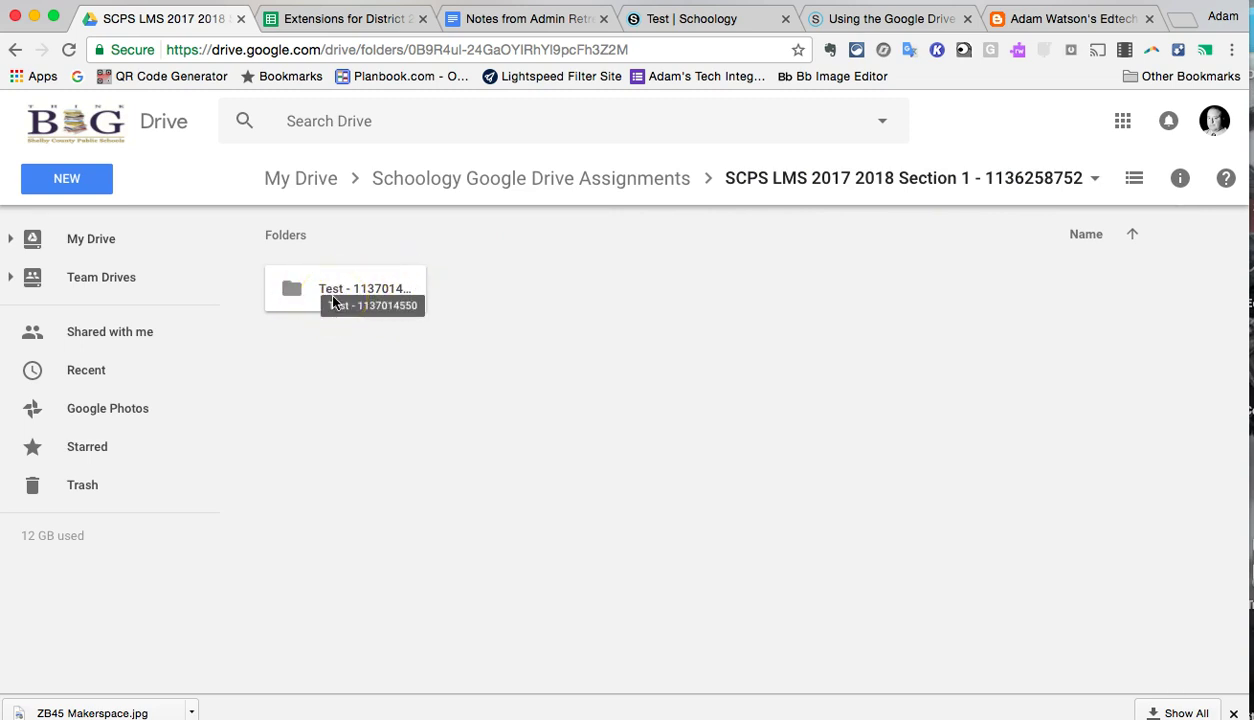
pyautogui.doubleClick(333, 288)
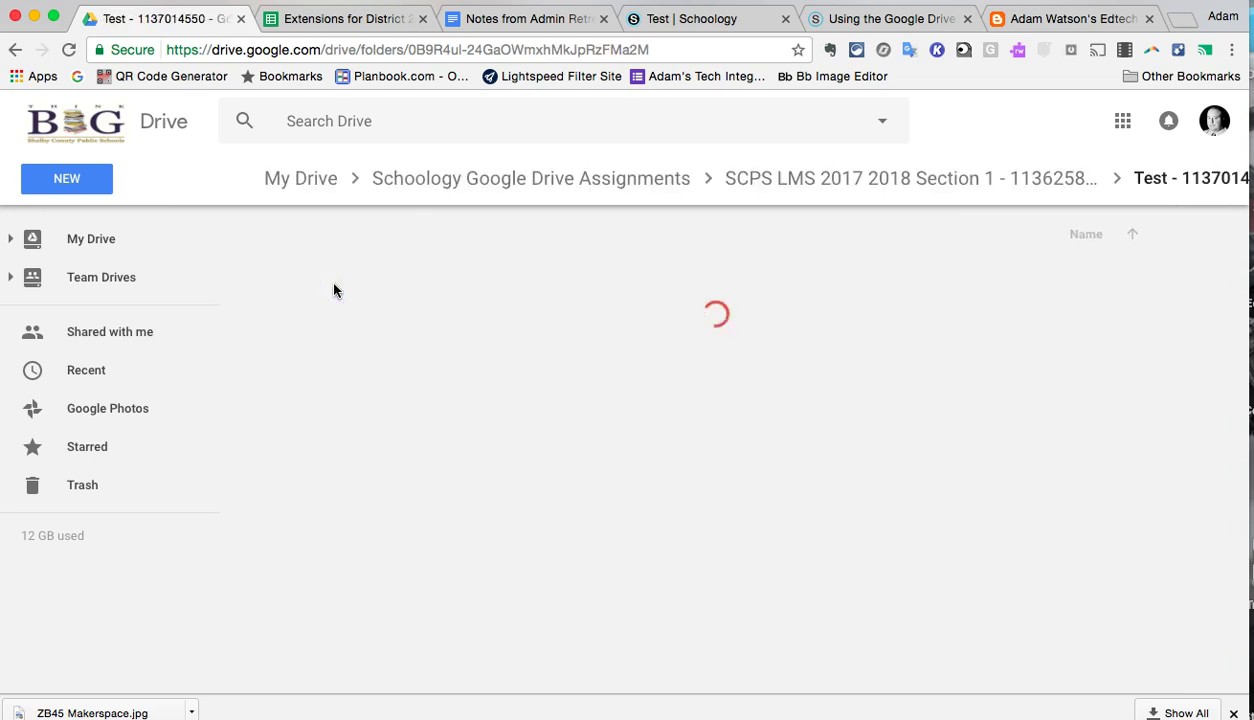
# - Open the student's copy of the Test document from the assignment folder and review its directions and written response
pyautogui.click(391, 467)
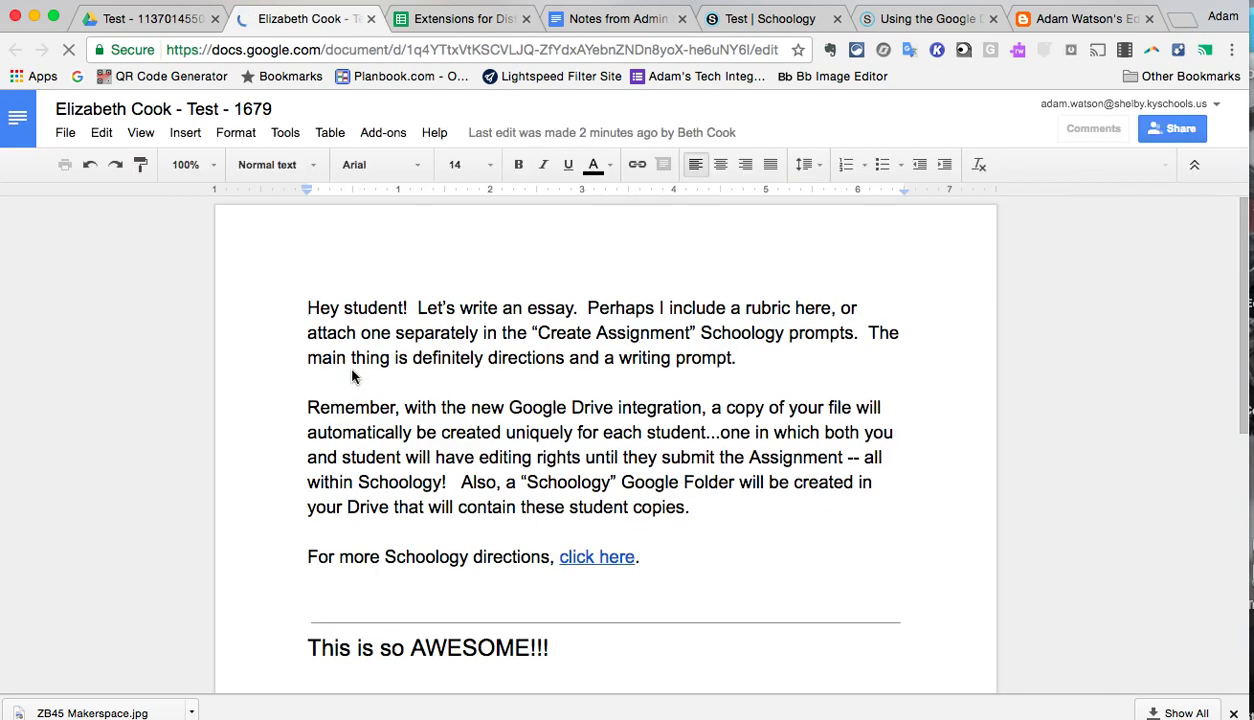
pyautogui.scroll(-2, 649, 454)
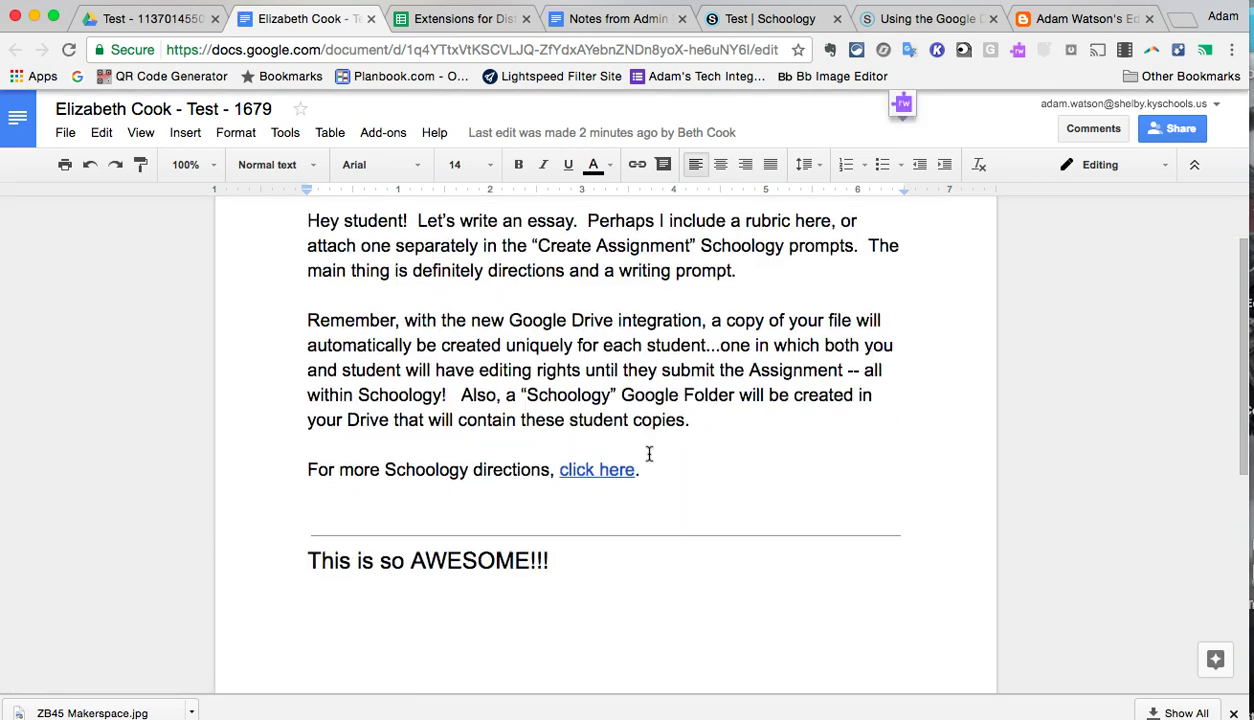
pyautogui.scroll(-2, 649, 454)
pyautogui.scroll(3, 649, 454)
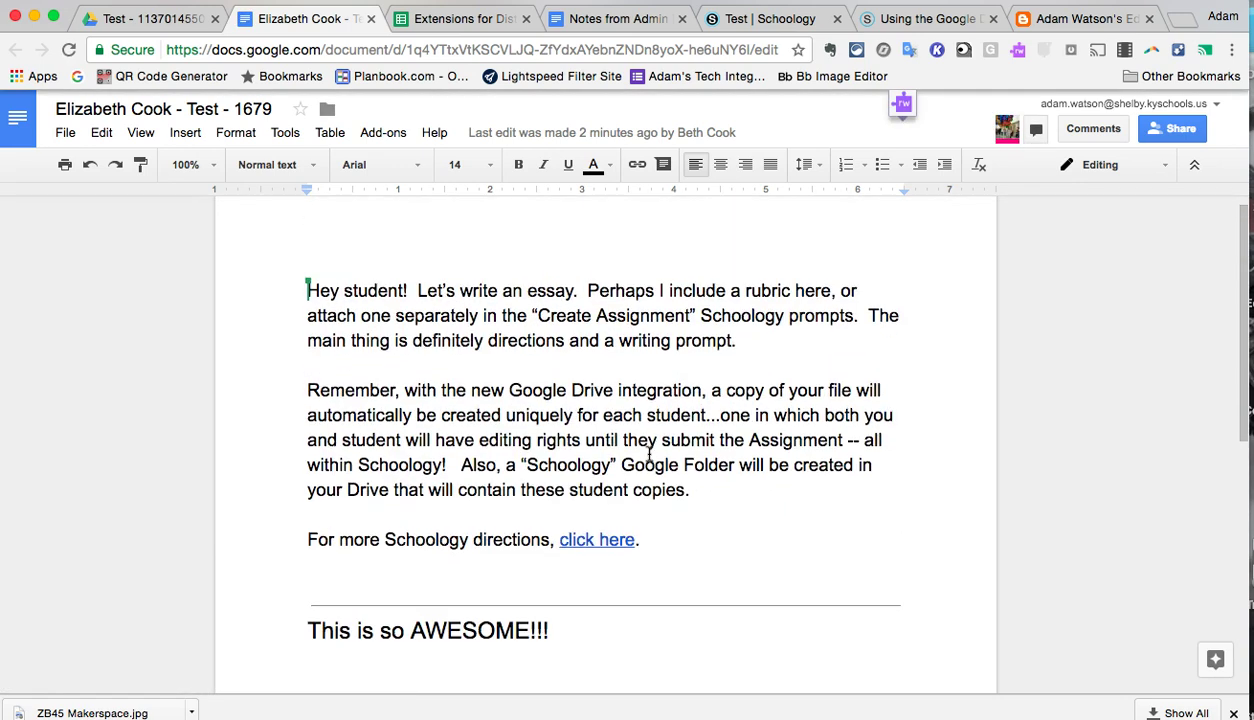
pyautogui.scroll(-2, 649, 454)
pyautogui.scroll(2, 649, 454)
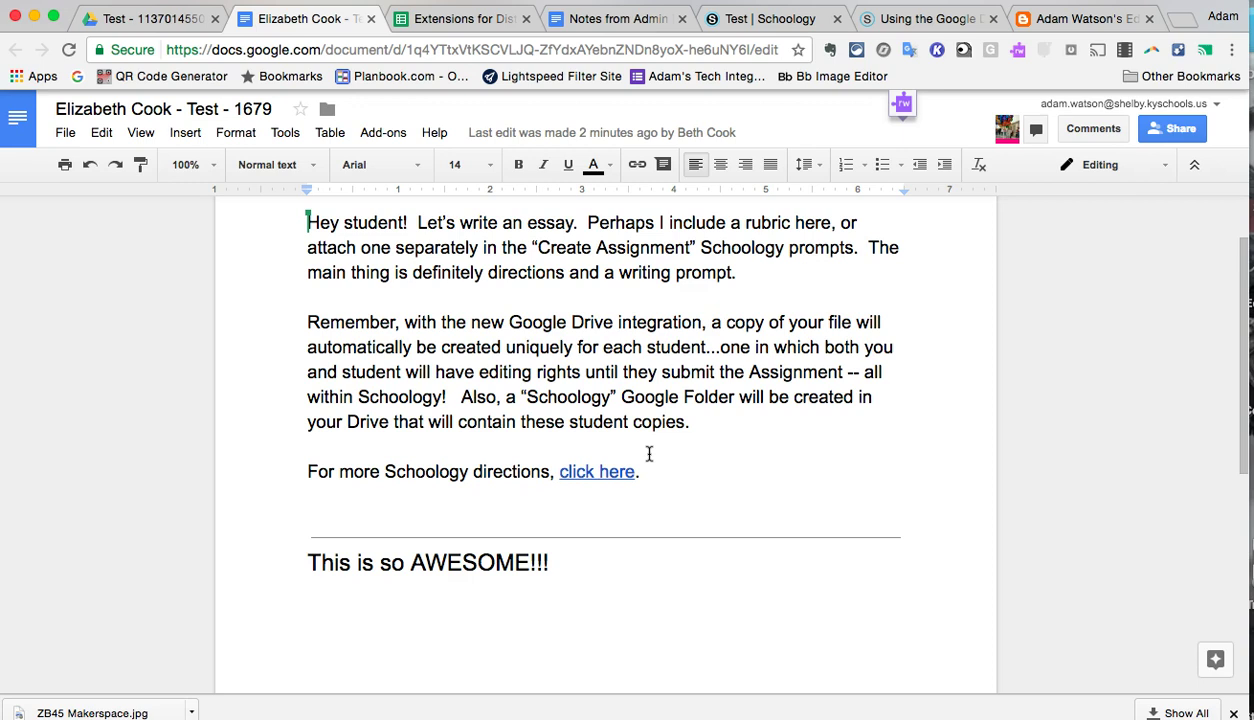